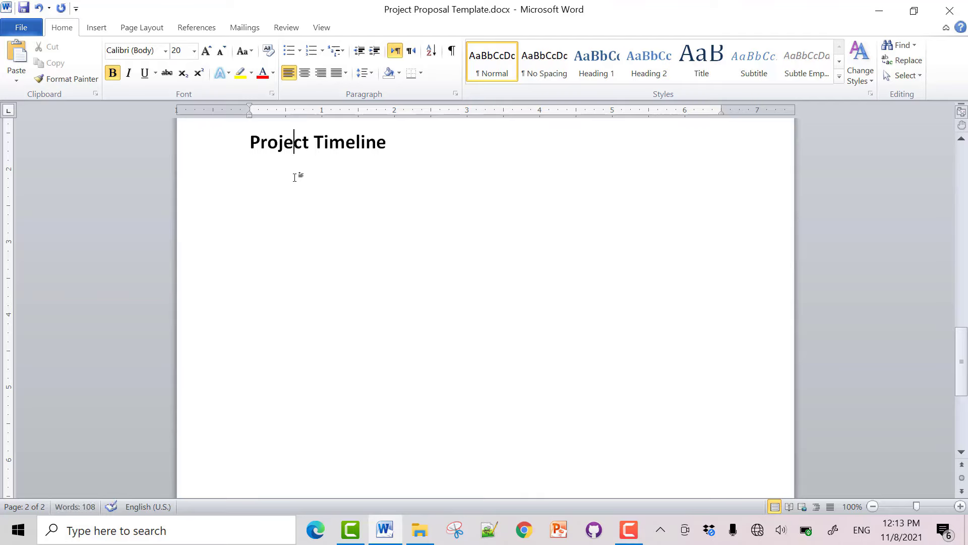
Step: Add the non-bold line 'Visualize key phases and milestones in Gantt chart.' below the Project Timeline heading
left_click(398, 161)
key("Return")
left_click(110, 73)
type("V")
type("isual")
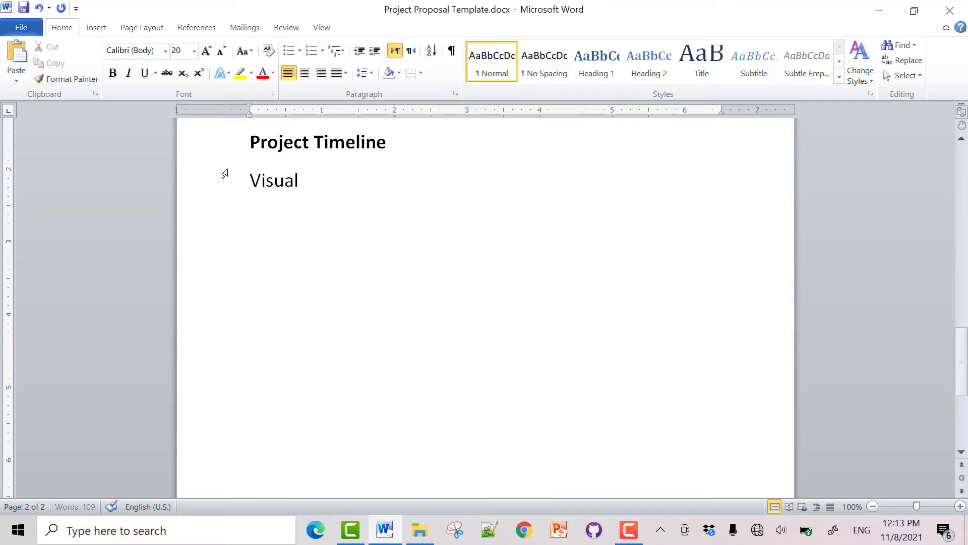
type("ize")
type(" key phases")
type(" a")
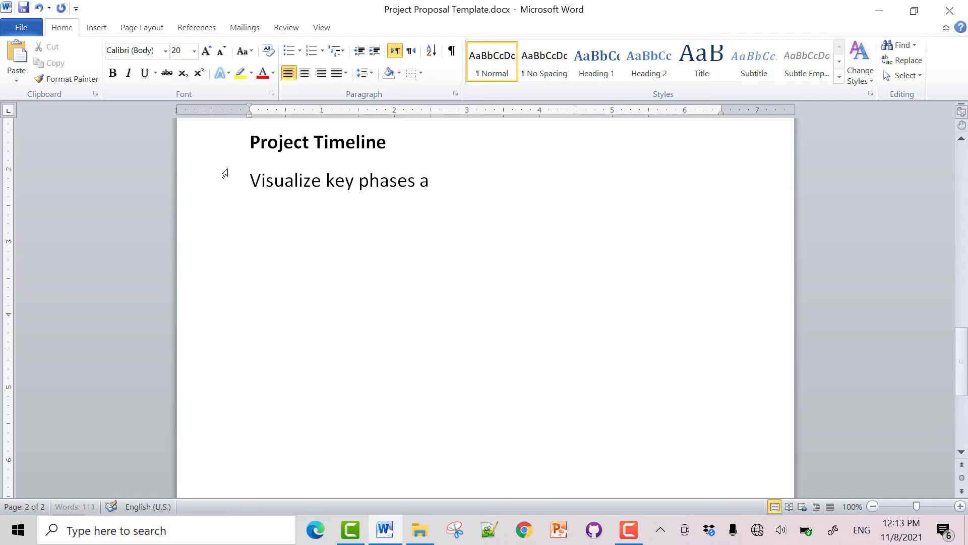
type("nd mile")
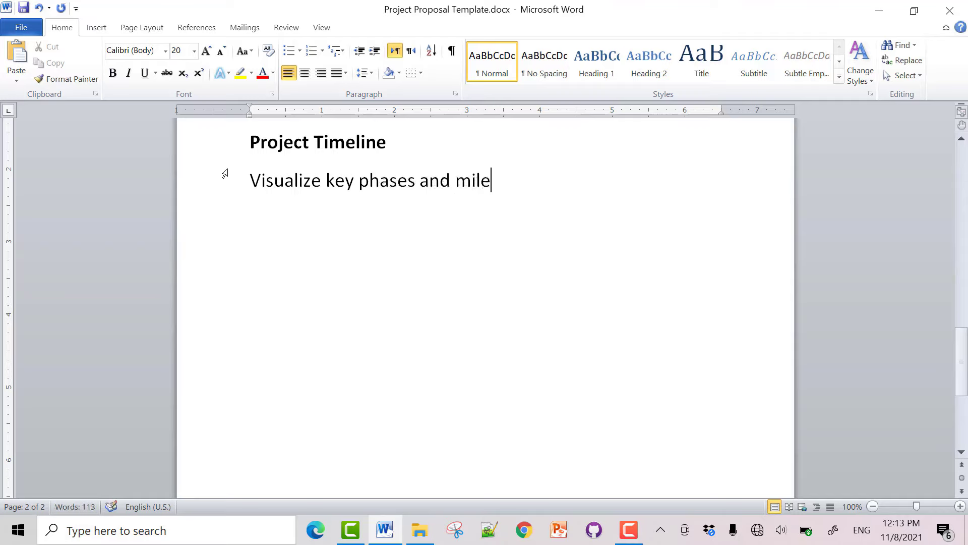
type("stones ")
type("in")
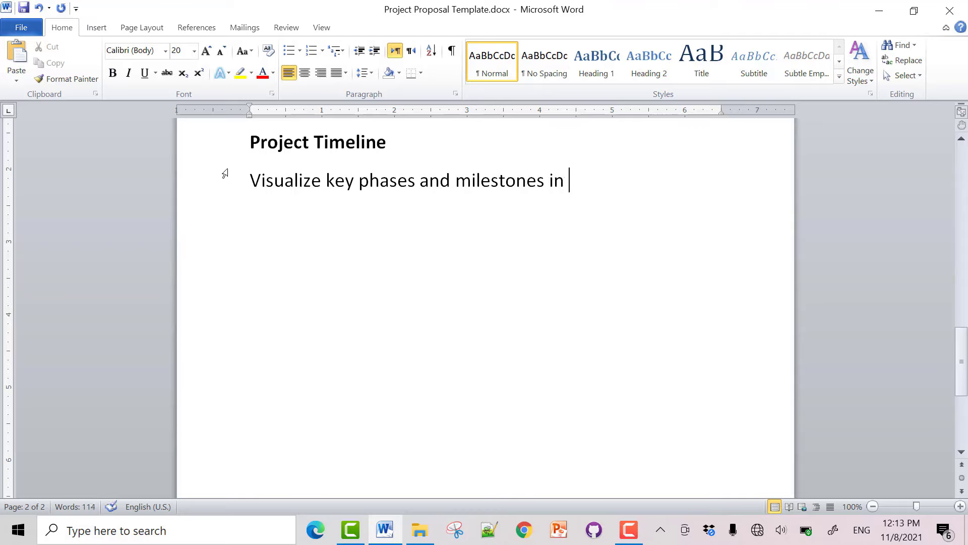
type(" Gantt c")
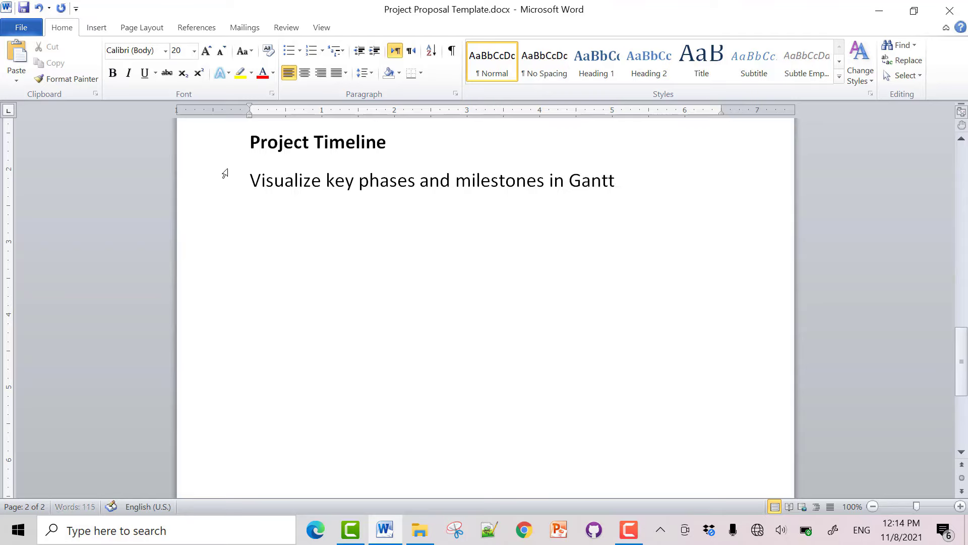
type("hart.")
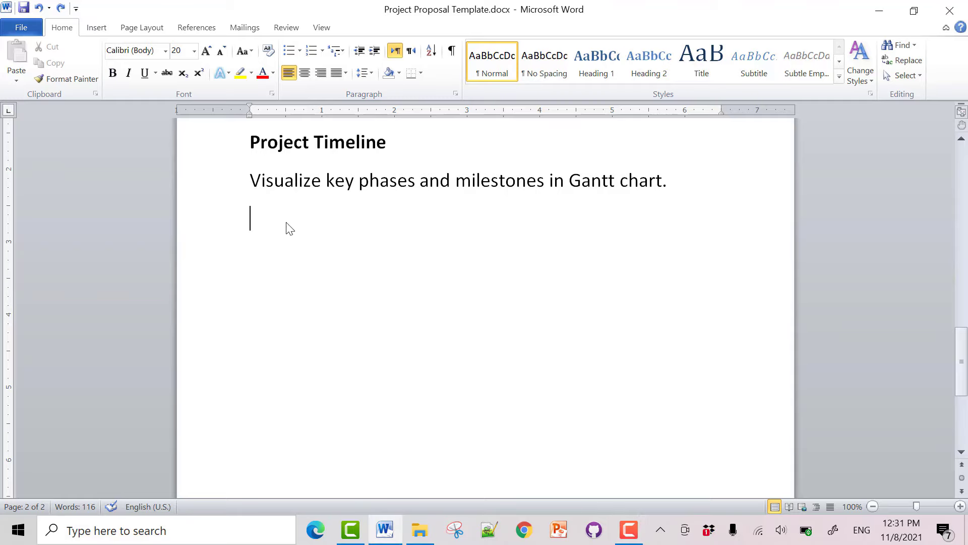
Step: Insert a Bar > Stacked Bar chart below the new sentence
left_click(101, 31)
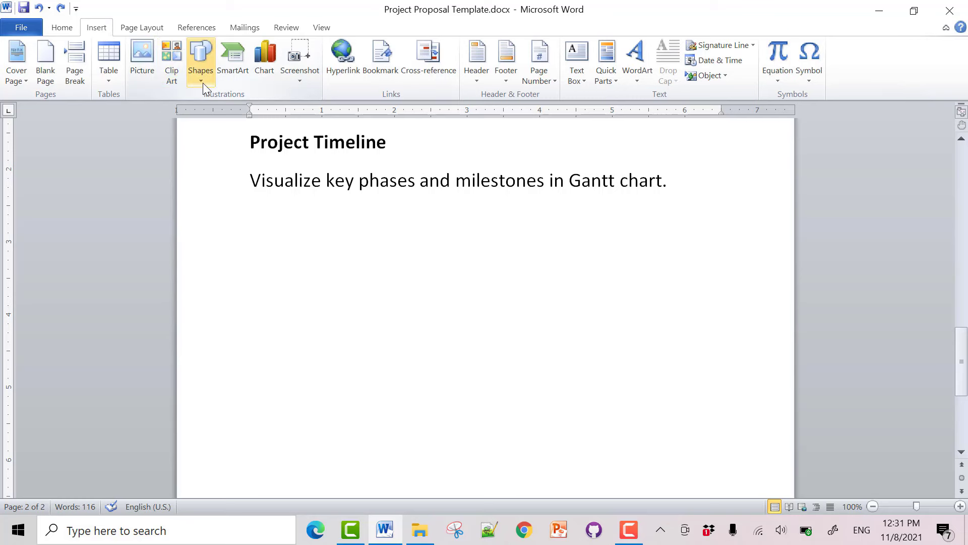
left_click(271, 77)
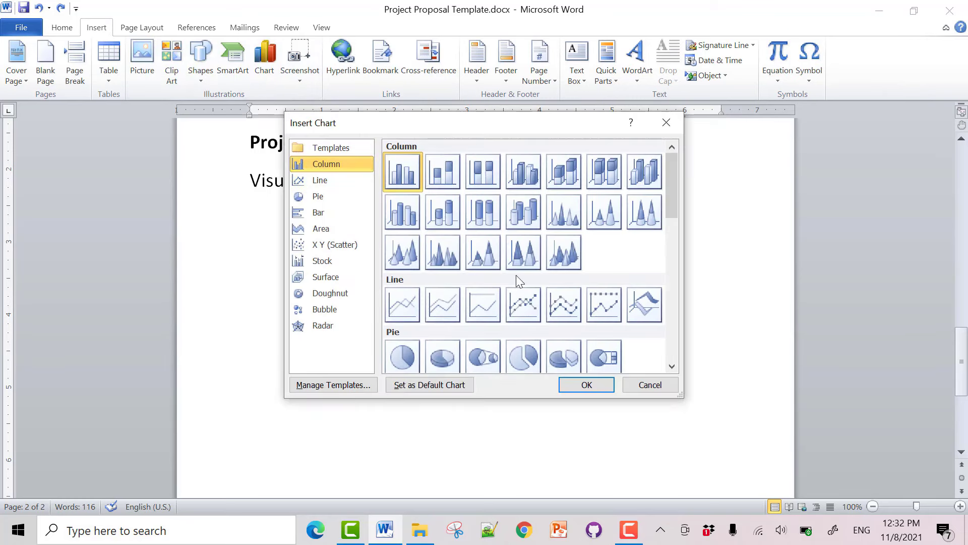
left_click(321, 211)
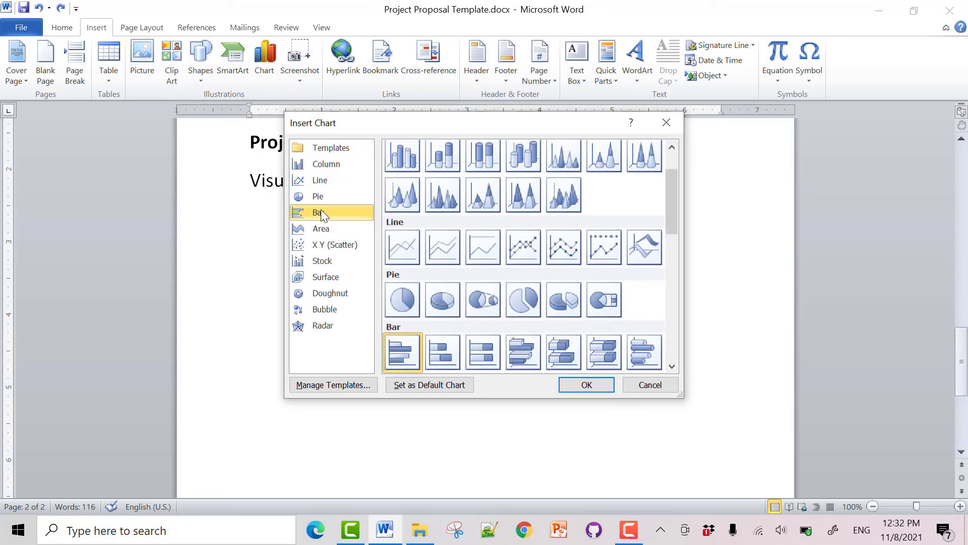
left_click(435, 356)
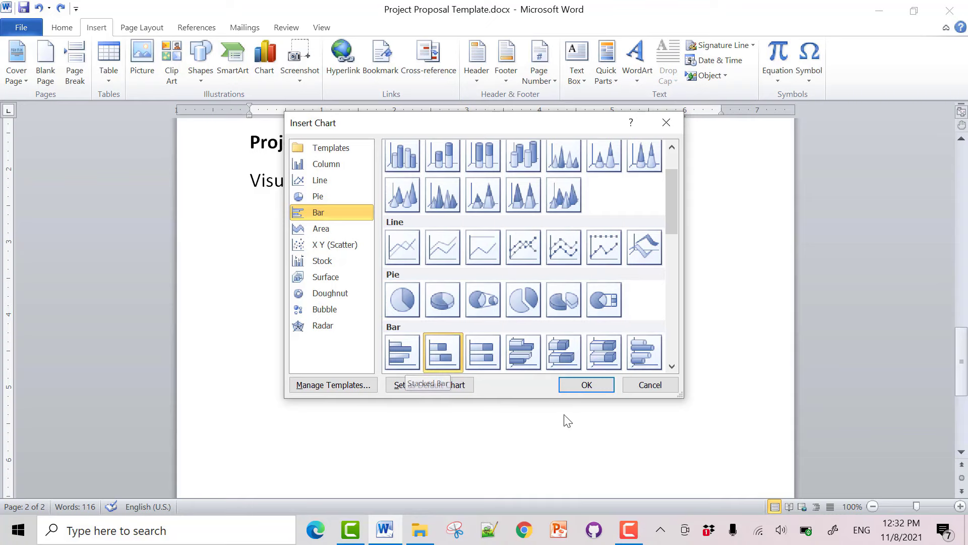
left_click(573, 387)
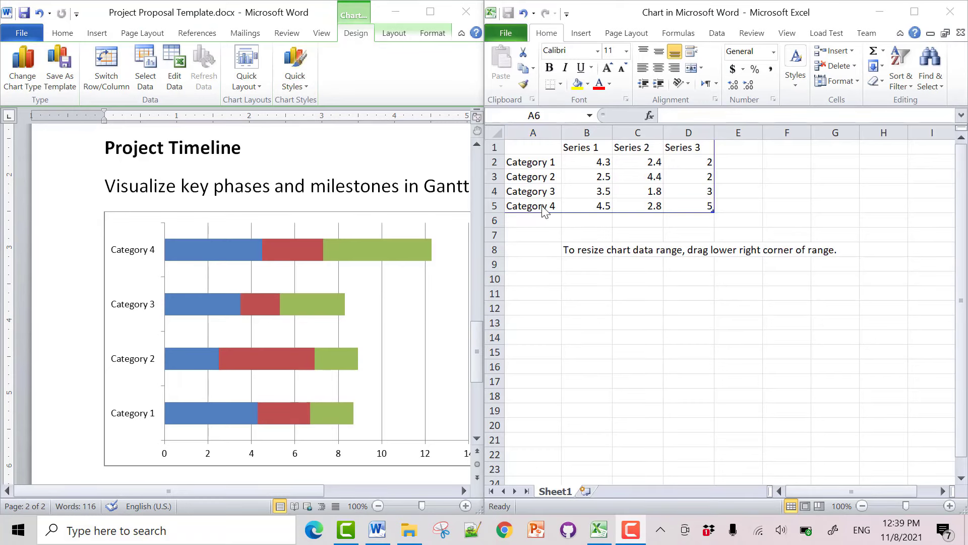
Step: Rename the Category 1 label in cell A2 to Phase 1
left_click(599, 529)
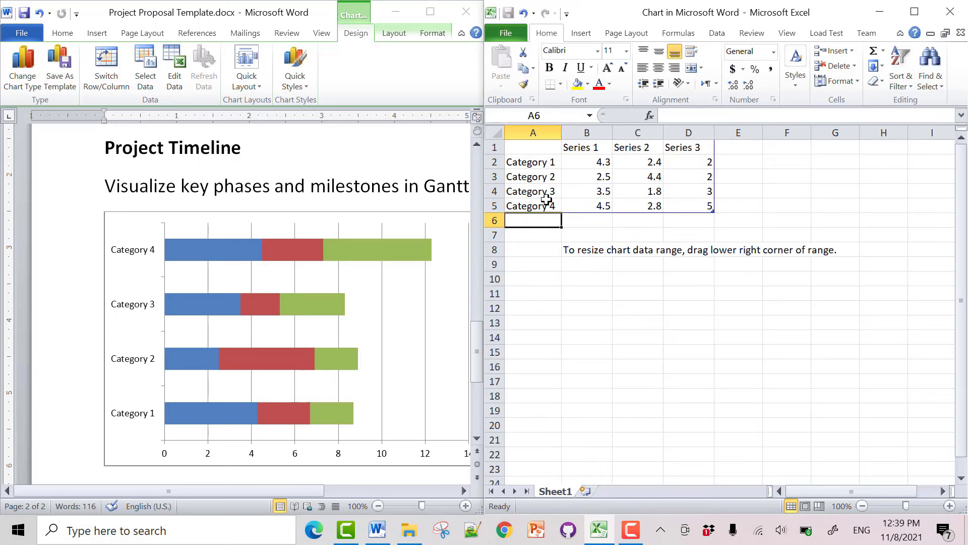
left_click(555, 162)
double_click(552, 169)
left_click(548, 161)
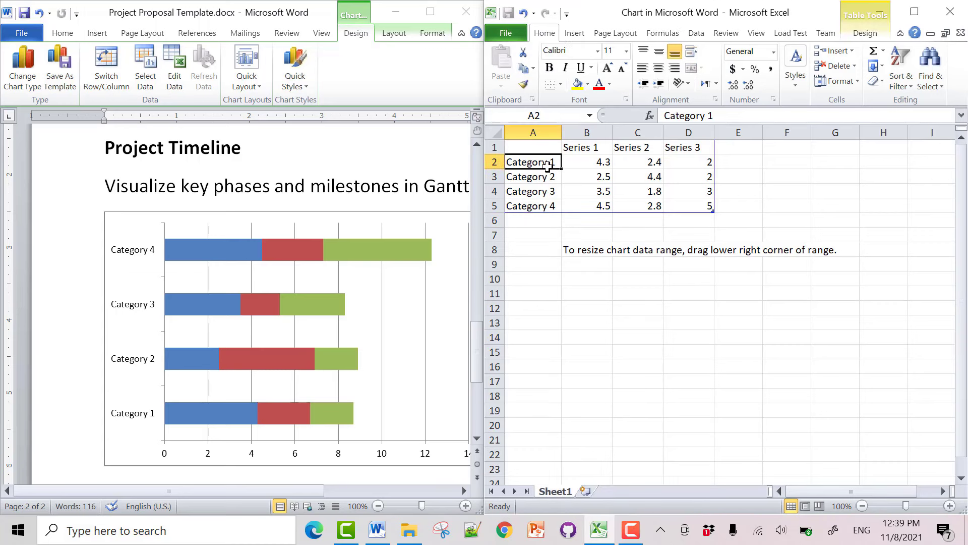
double_click(548, 161)
key("BackSpace")
key("BackSpace")
key("BackSpace")
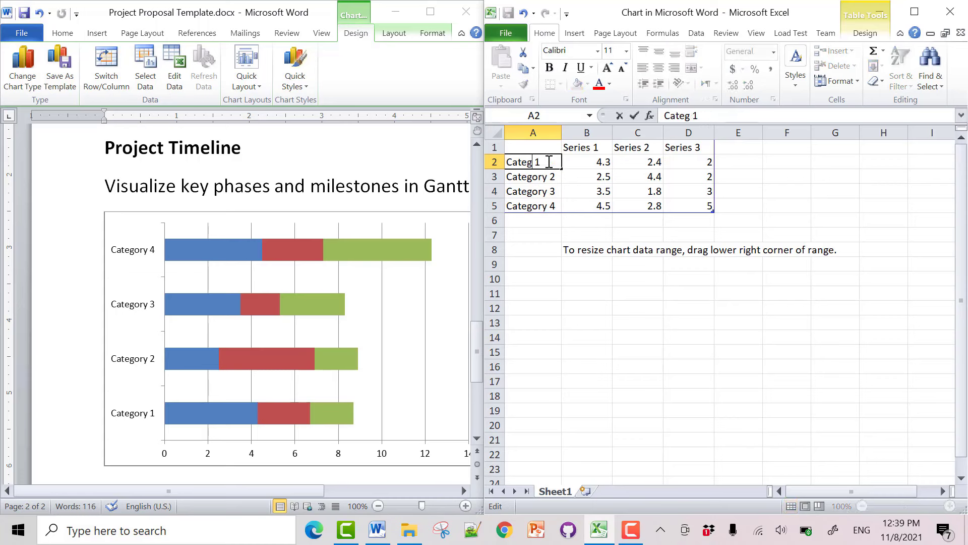
key("BackSpace")
key("BackSpace")
key("BackSpace")
key("BackSpace")
type("Phas")
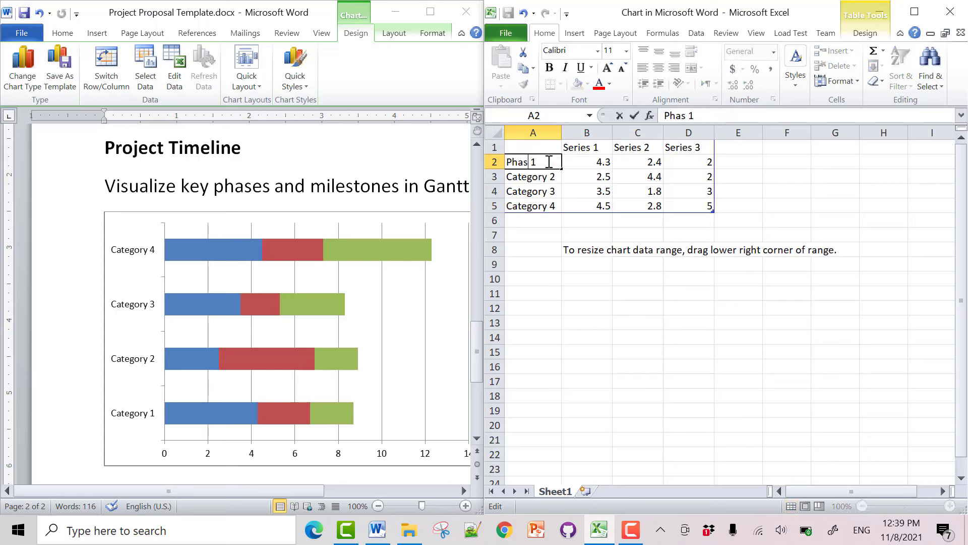
type("e")
left_click(548, 174)
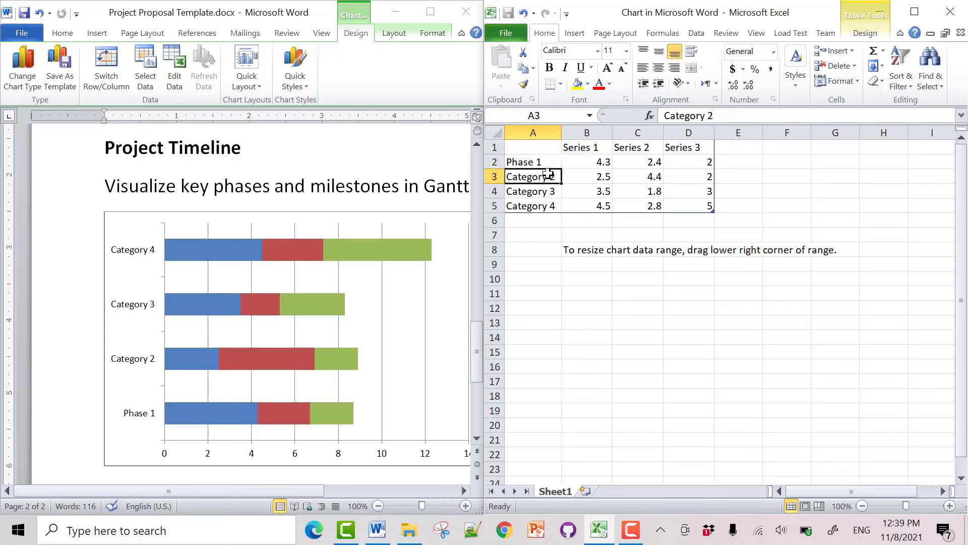
left_click(548, 163)
Step: Rename cell A3 to Phase 2 and extend the chart data range down to row 6
left_click(548, 177)
double_click(548, 181)
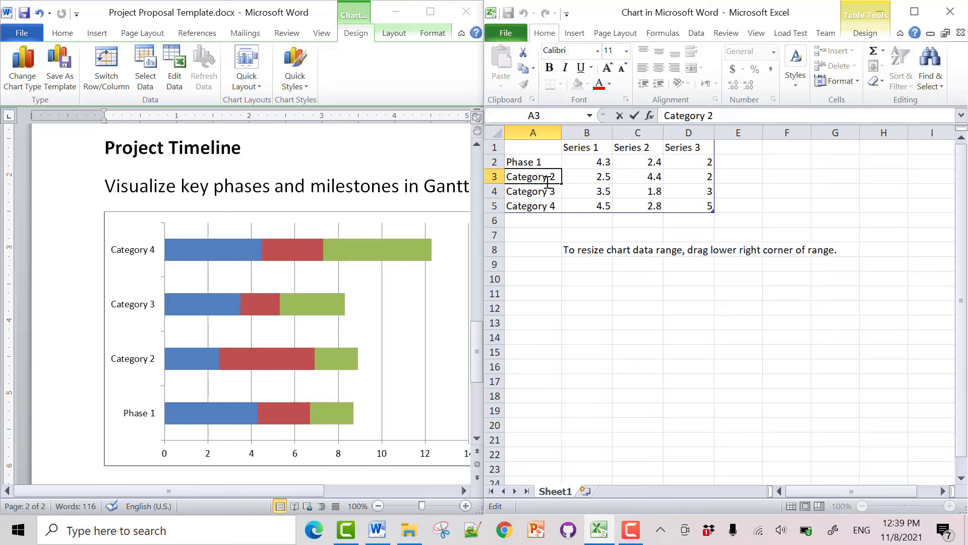
left_click_drag(548, 177, 506, 178)
type("Ph")
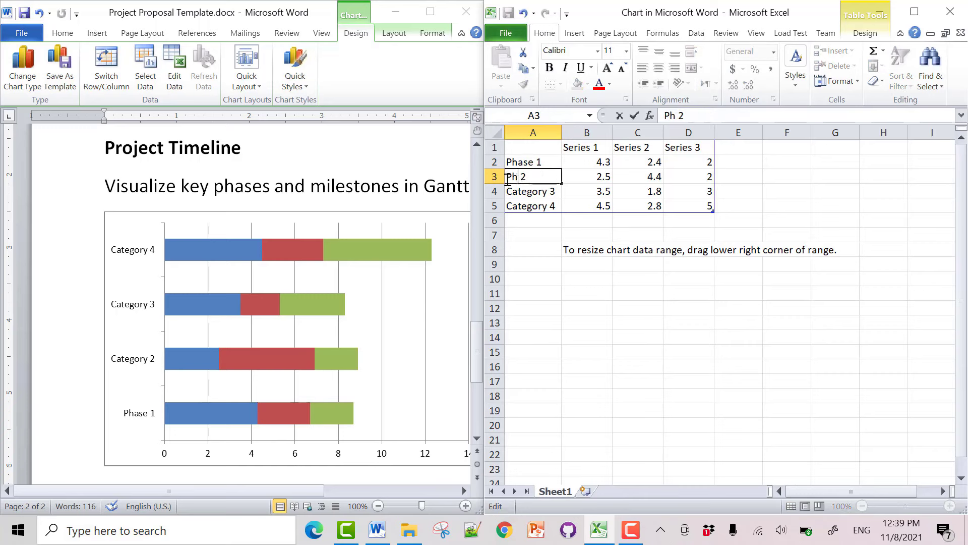
type("ase")
left_click(539, 163)
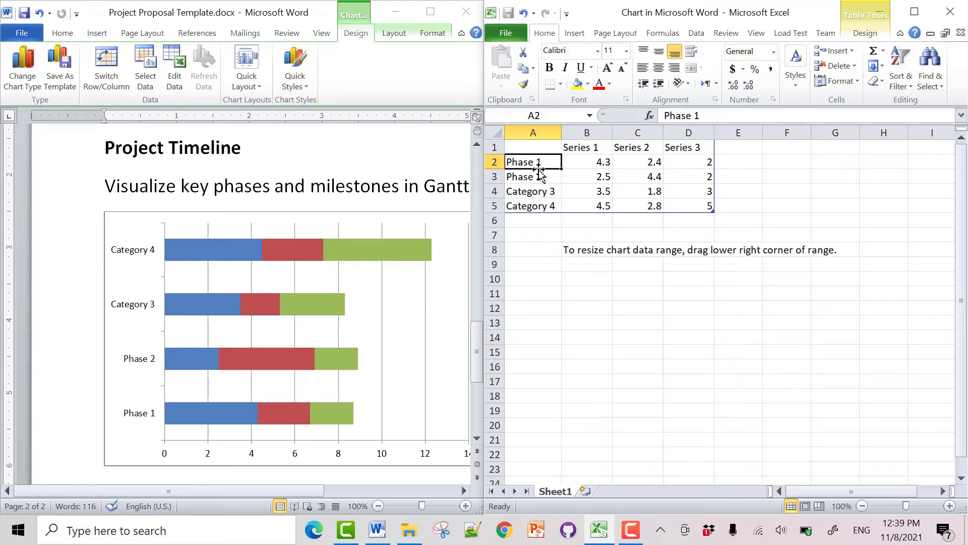
left_click(540, 175)
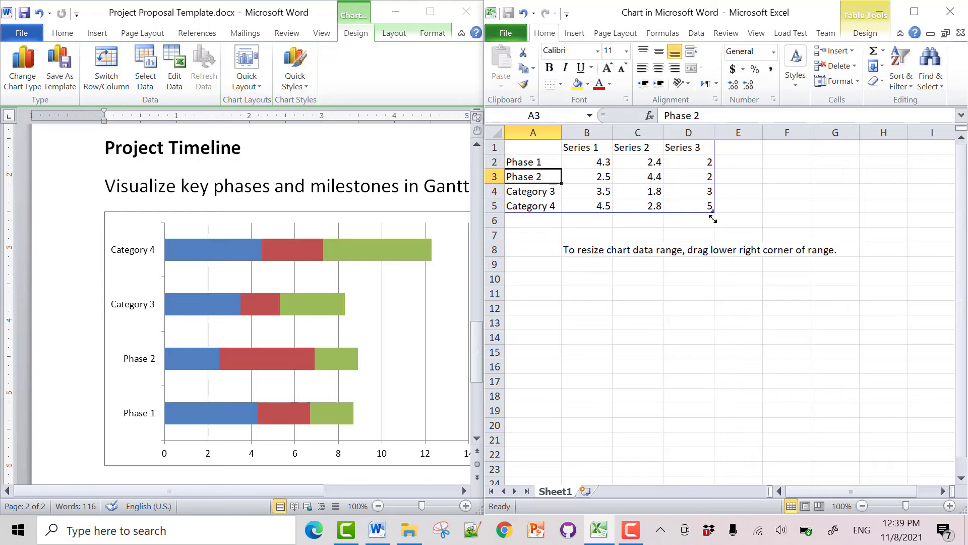
left_click_drag(713, 219, 712, 227)
Step: Relabel A4 and A5 as Phase 3 and Phase 4, and enter Phase 5 in A6
double_click(547, 192)
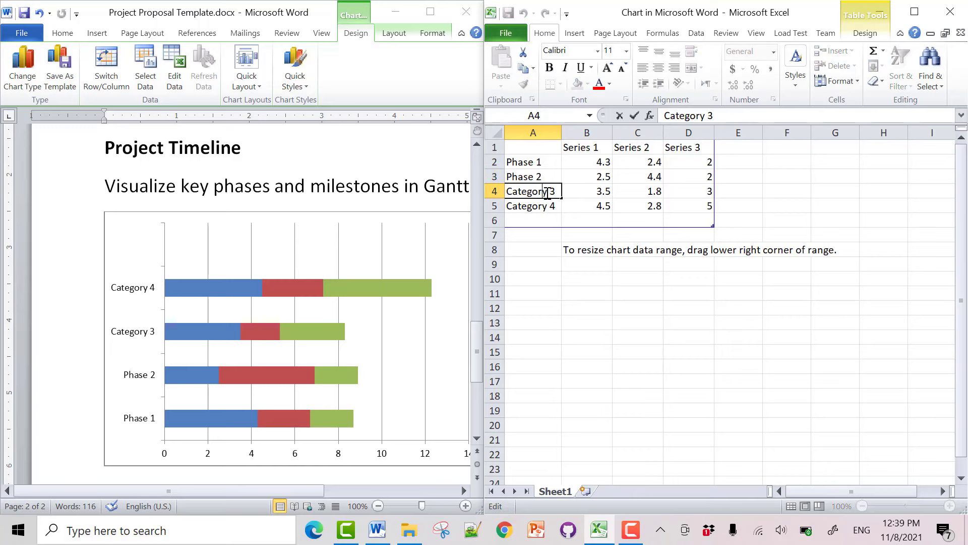
left_click_drag(549, 192, 502, 191)
type("PH")
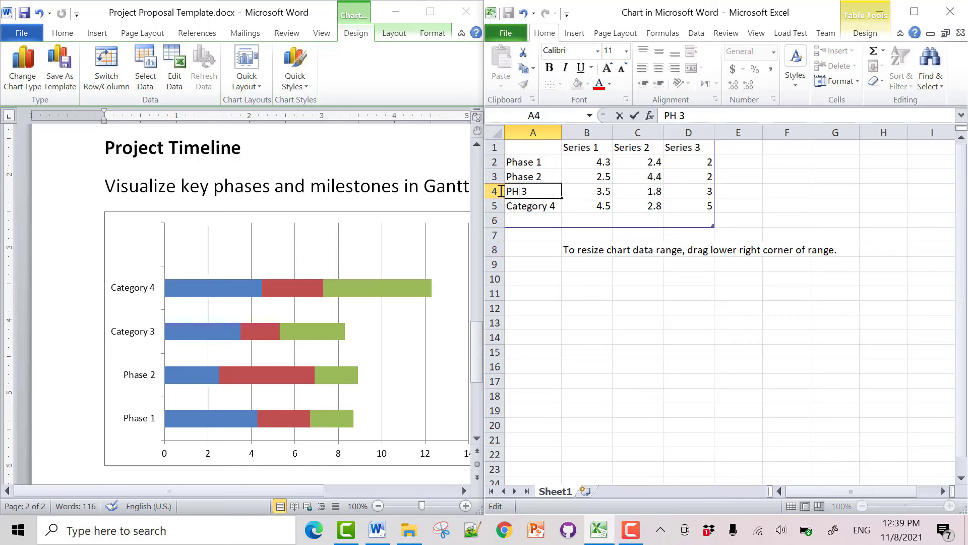
key("BackSpace")
type("hase")
left_click(548, 207)
double_click(548, 207)
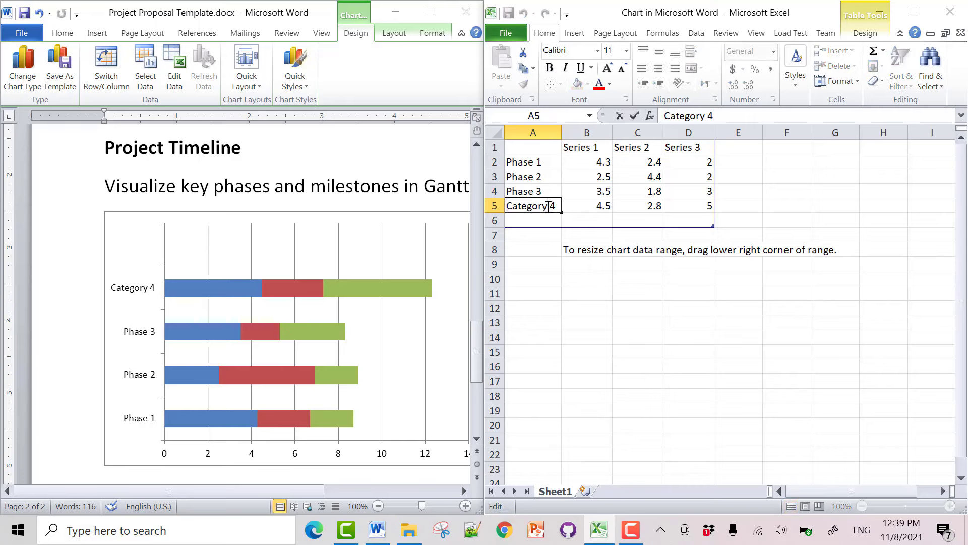
left_click_drag(548, 207, 516, 207)
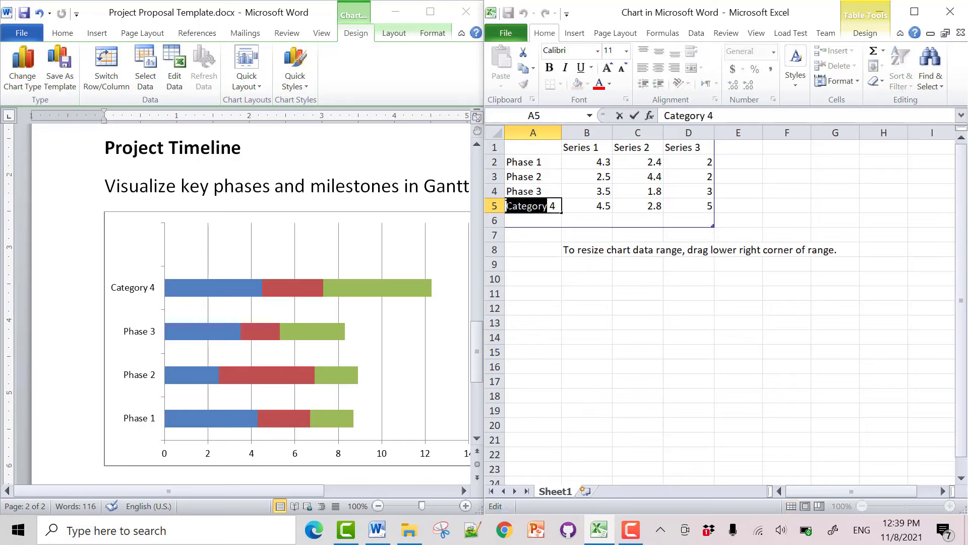
type("Pha")
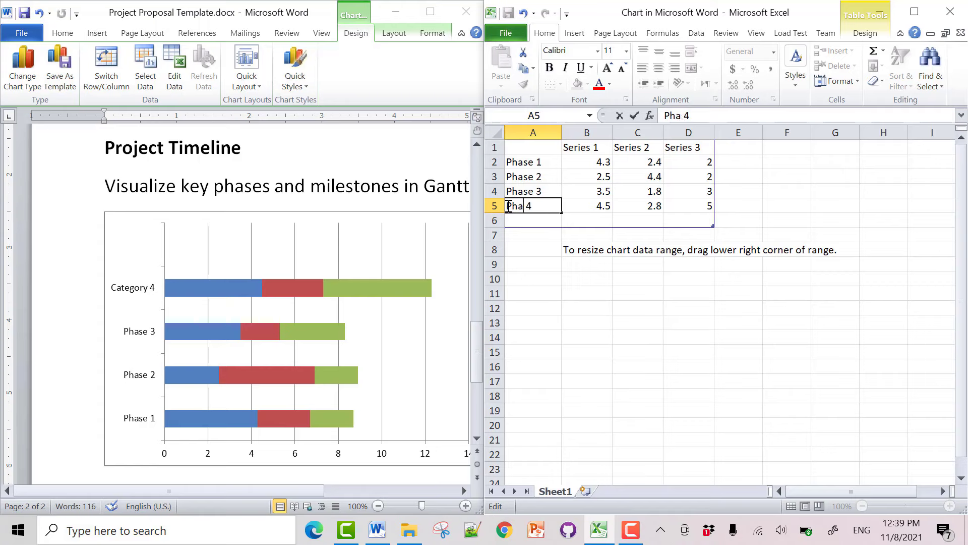
type("se")
left_click(534, 220)
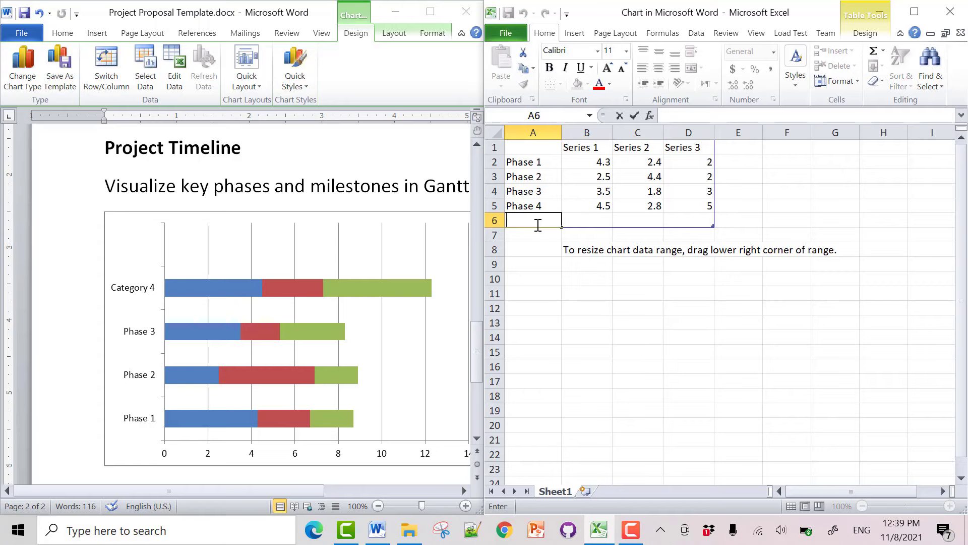
type("Phase 5")
key("Return")
Step: Rename the series headers in B1, C1 and D1 to Start Date, End Date and Duration in days
left_click(580, 222)
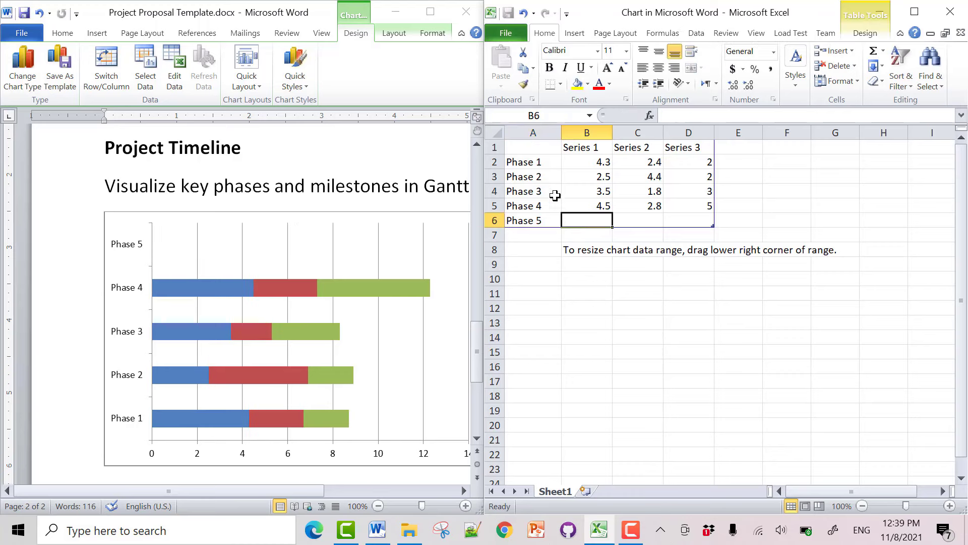
left_click_drag(551, 163, 553, 216)
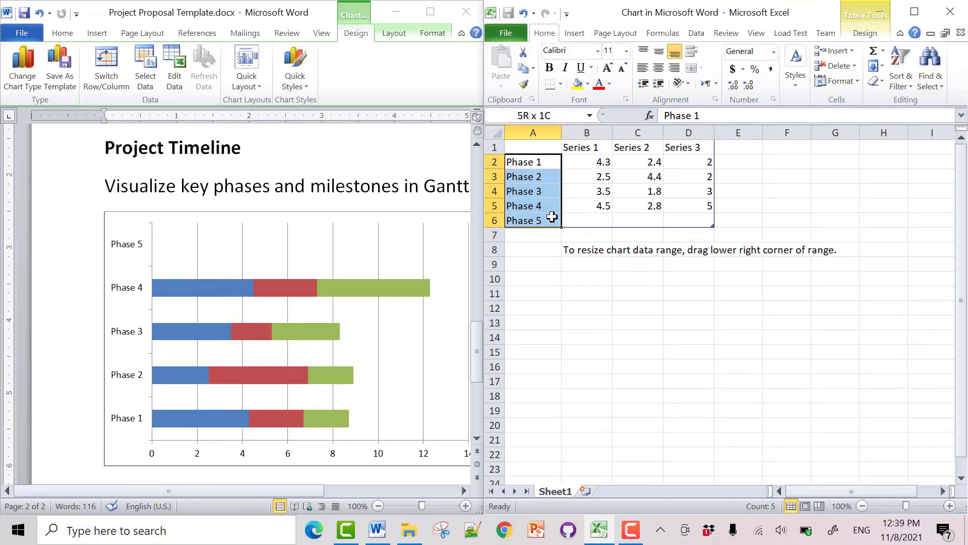
double_click(602, 146)
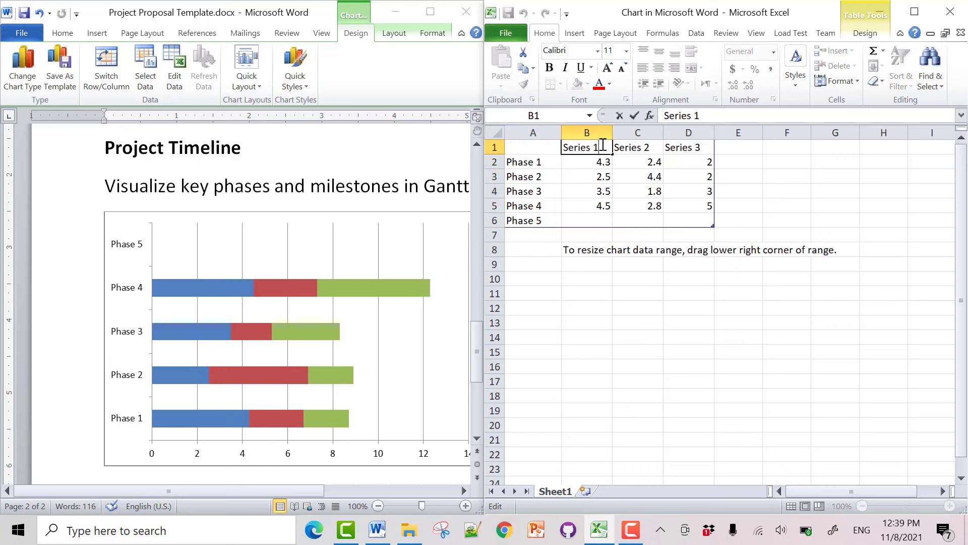
left_click_drag(605, 146, 568, 135)
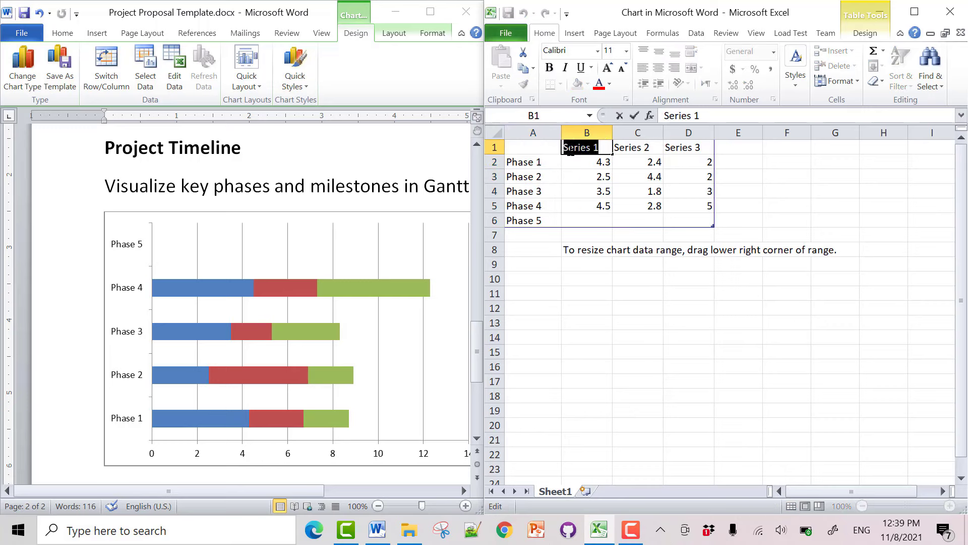
type("Start")
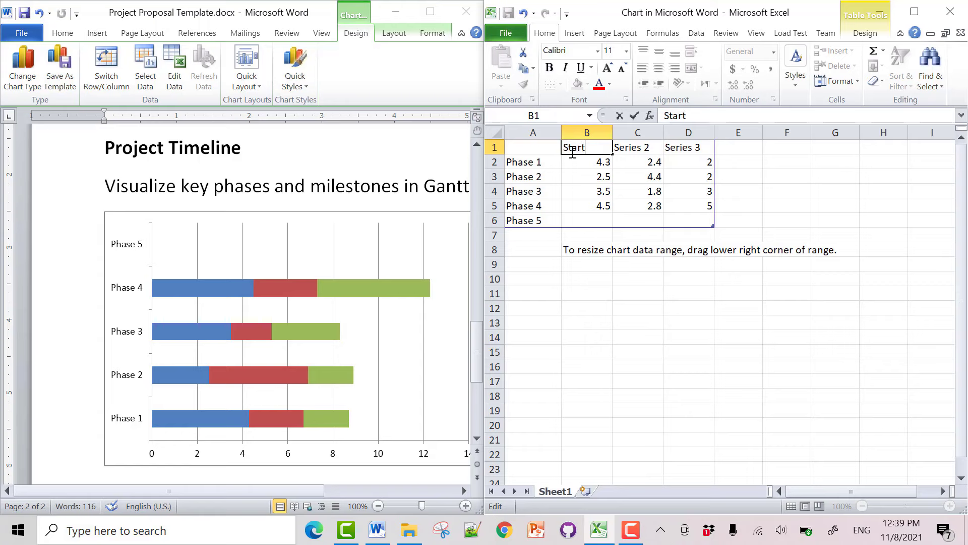
type(" Date")
double_click(652, 149)
left_click_drag(653, 150, 617, 147)
type("E")
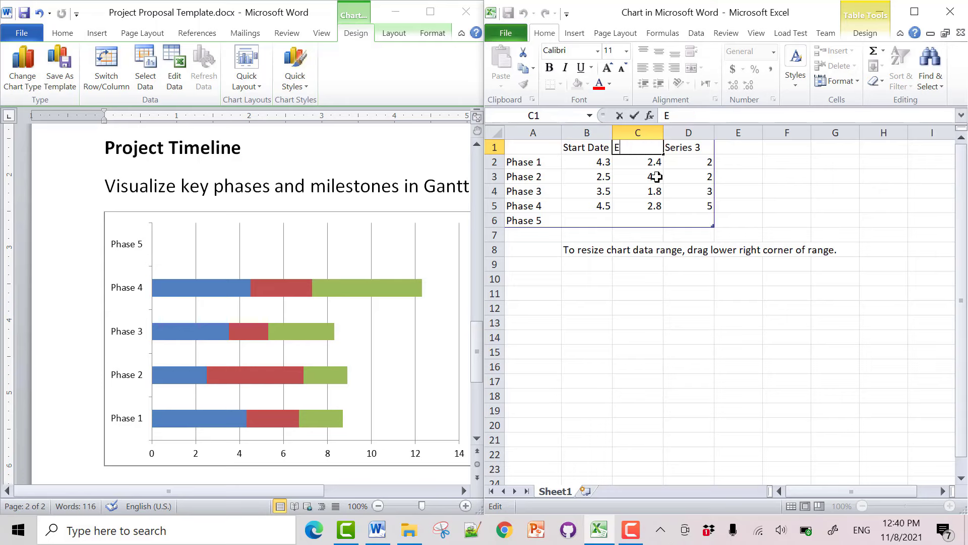
type("nd Date")
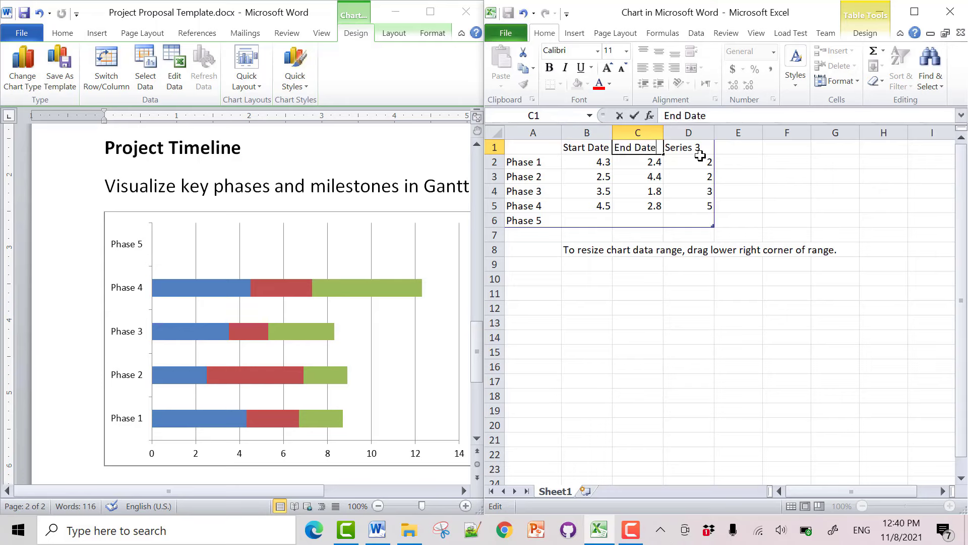
double_click(704, 148)
left_click_drag(703, 147, 665, 146)
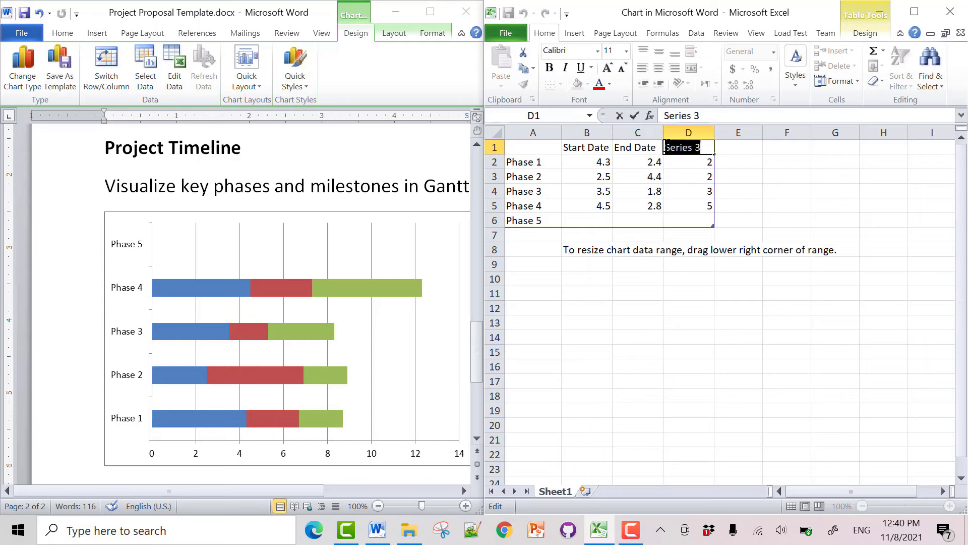
type("Durati")
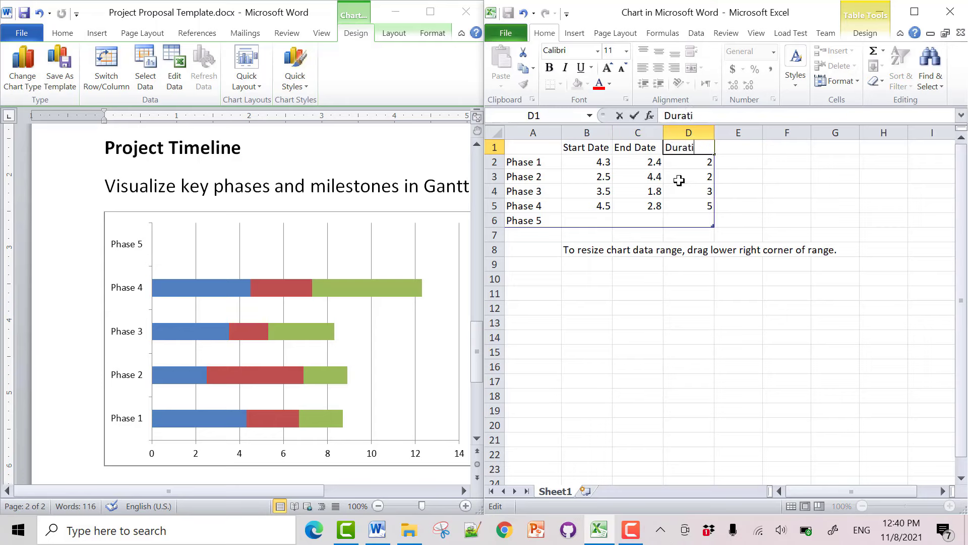
type("on in days")
key("Return")
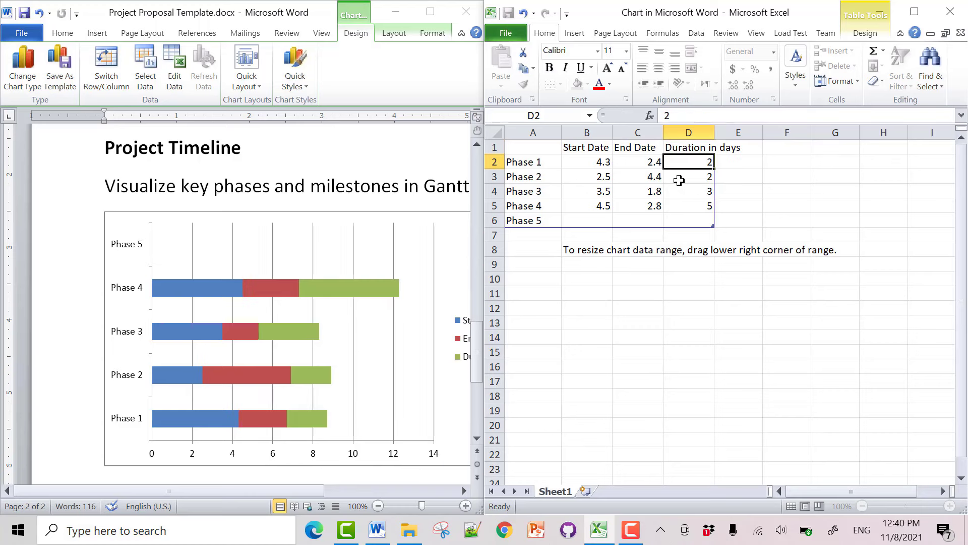
Step: Autofit column D to its header and widen column B
left_click_drag(714, 134, 699, 134)
double_click(713, 134)
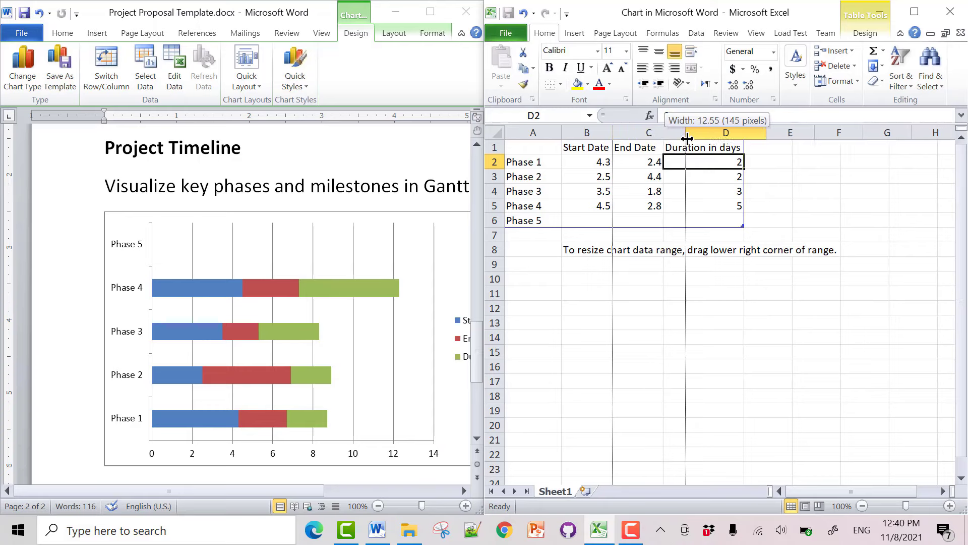
left_click_drag(614, 134, 647, 134)
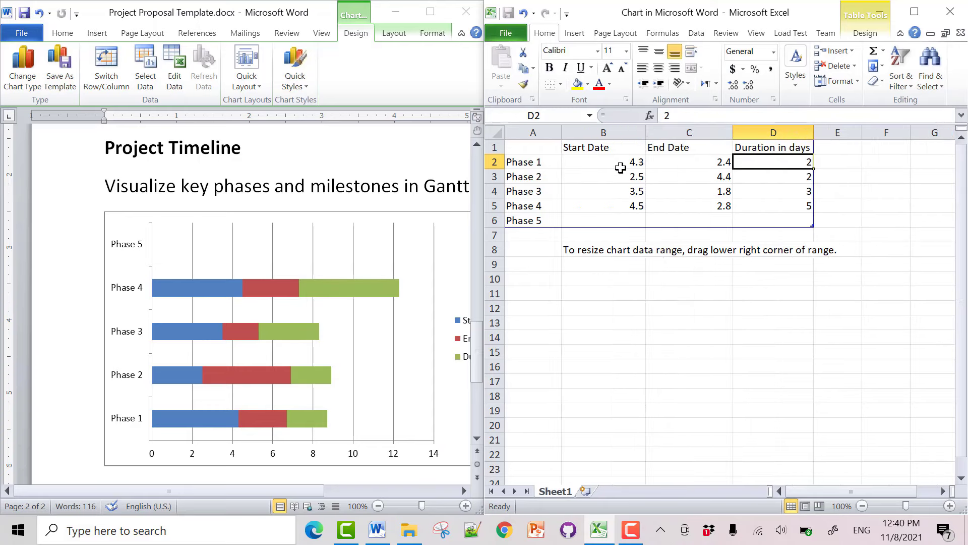
Step: Set Phase 1 to start 1/1/2022 and end 1/31/2022
left_click(616, 167)
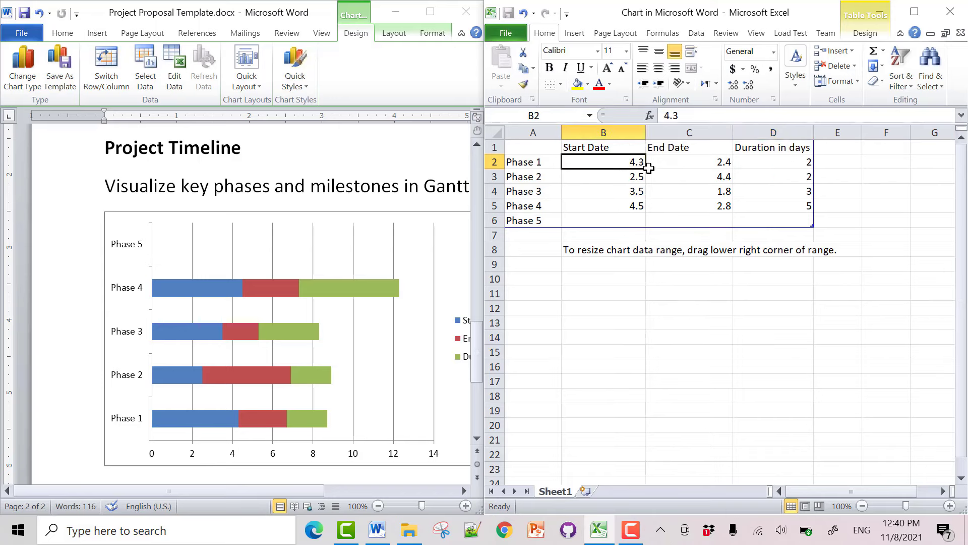
double_click(623, 162)
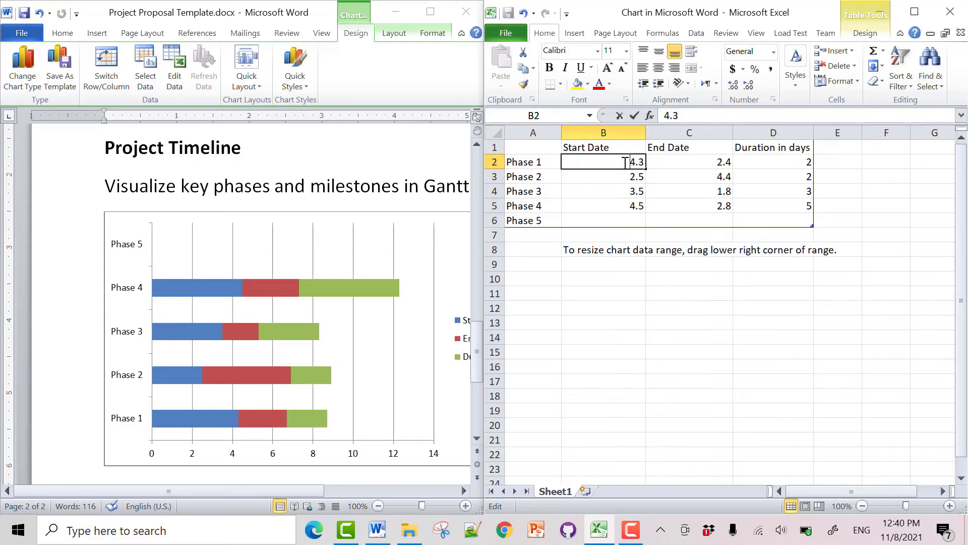
left_click_drag(629, 163, 645, 166)
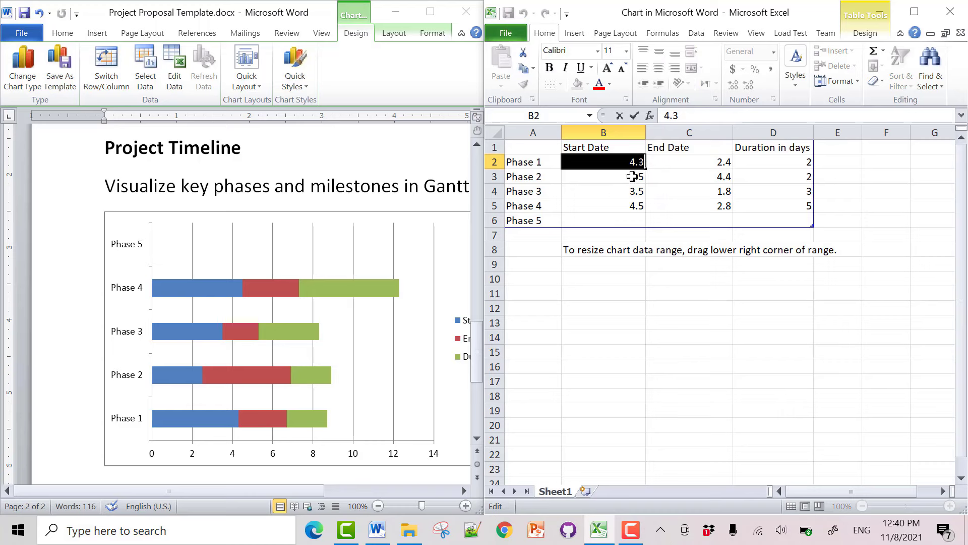
type("1/1/")
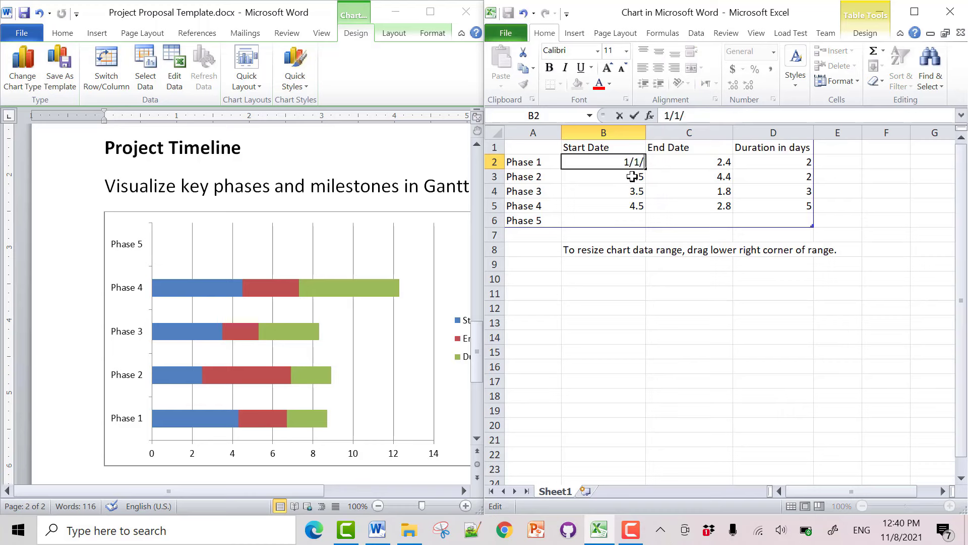
type("2022")
key("Return")
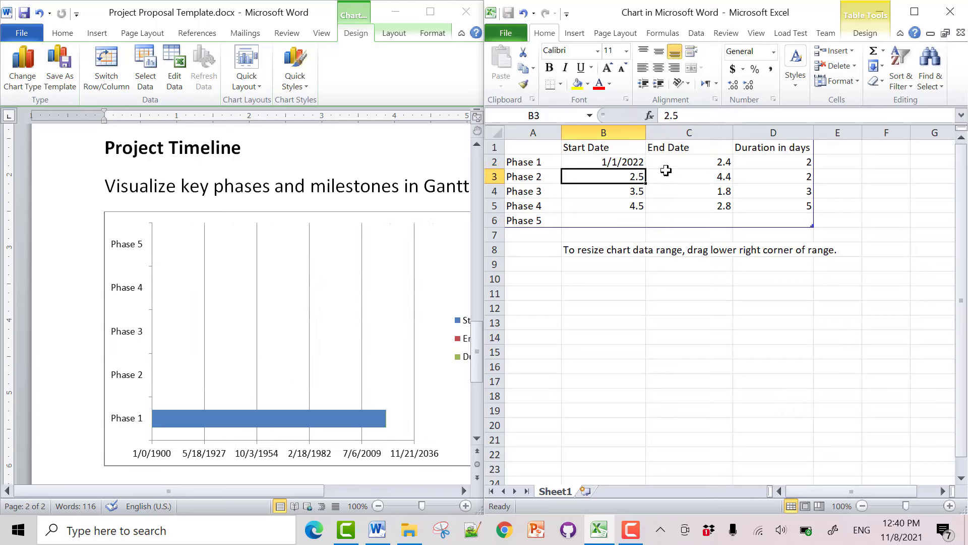
double_click(684, 164)
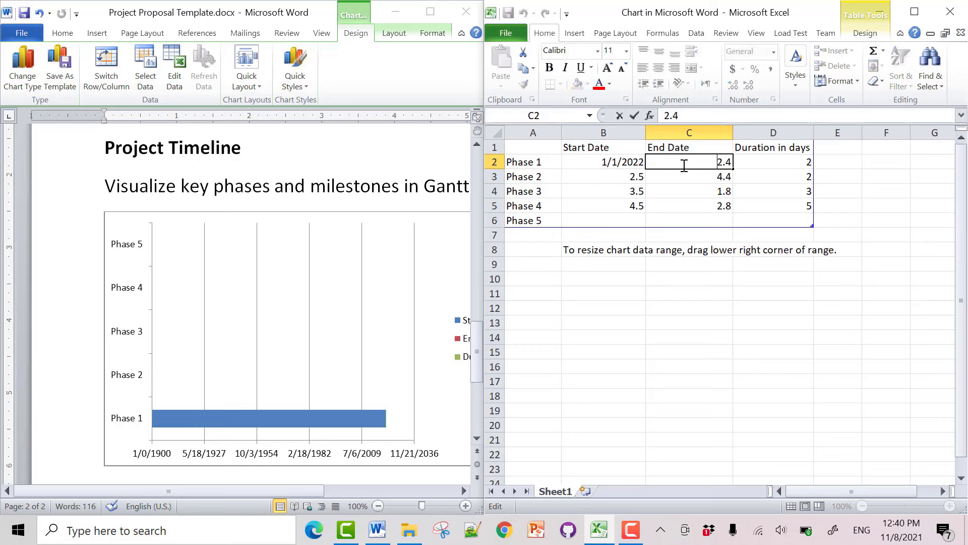
double_click(684, 167)
type("3")
type("31/202")
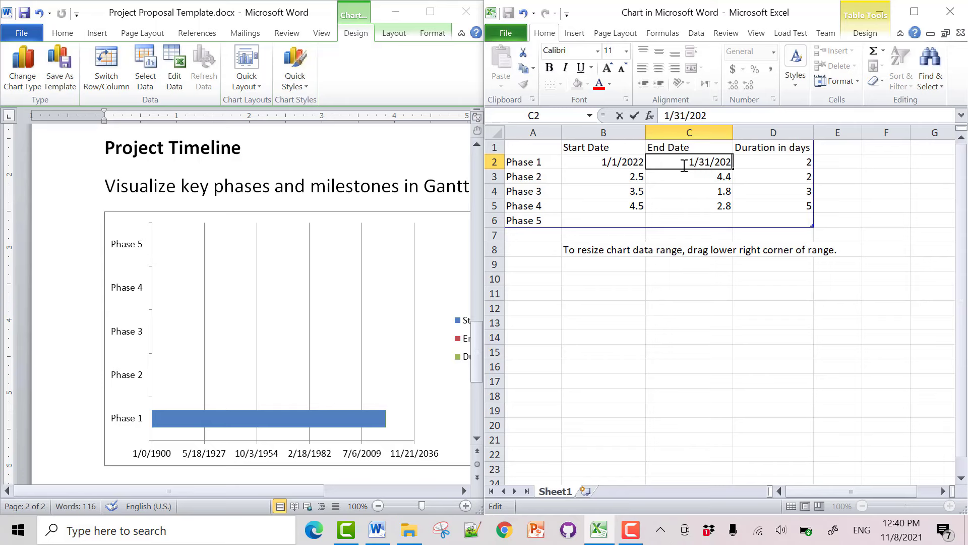
type("2")
key("Return")
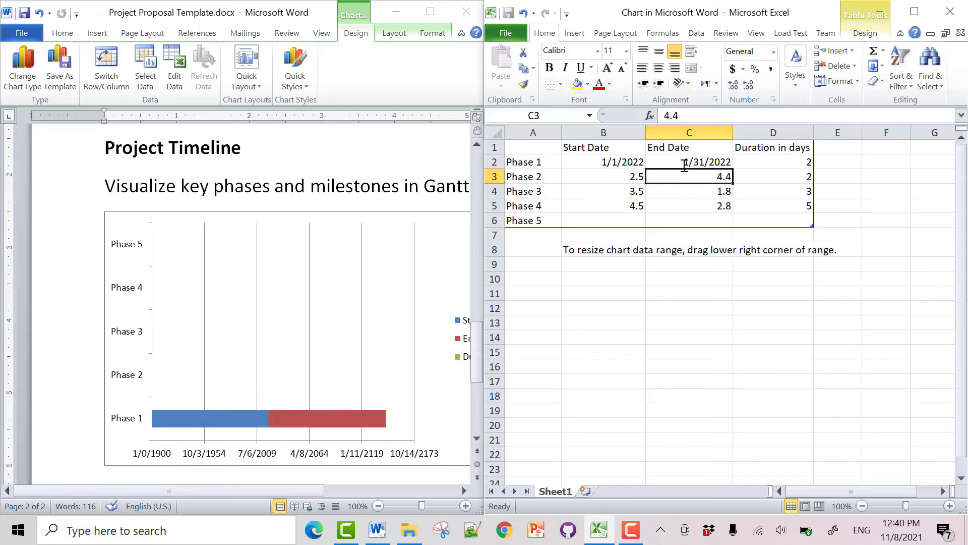
Step: Set Phase 2 to start 2/1/2022 and end 5/31/2022
left_click(641, 178)
left_click(666, 162)
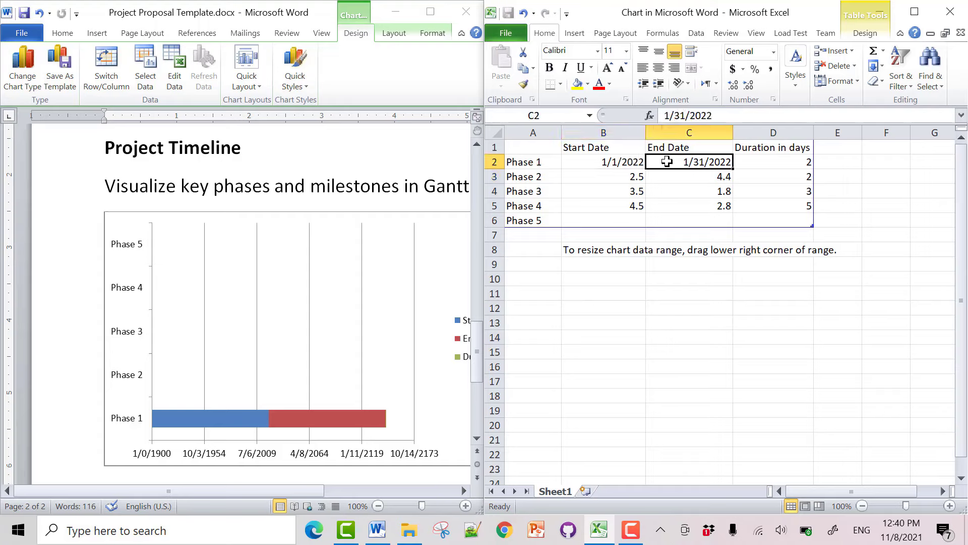
double_click(624, 176)
left_click_drag(627, 175, 652, 180)
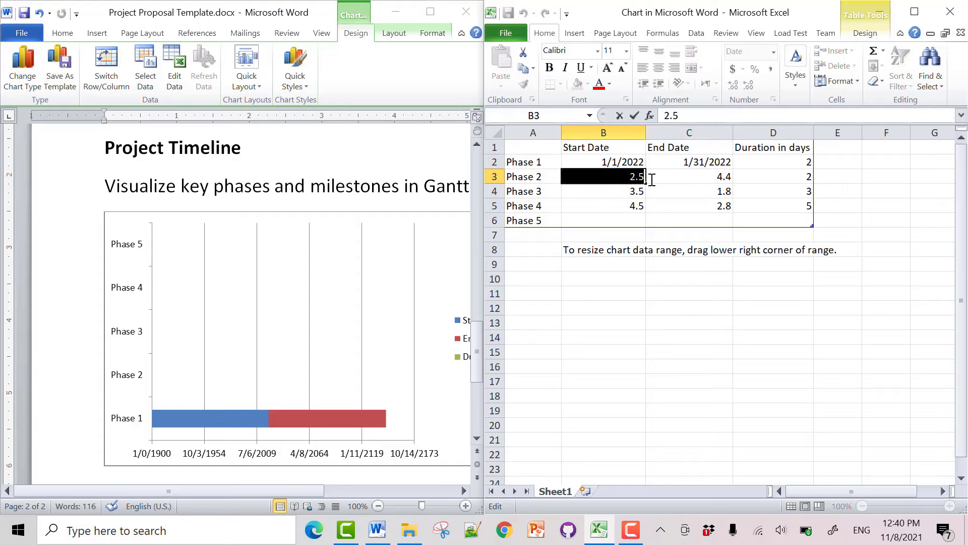
type("2/1")
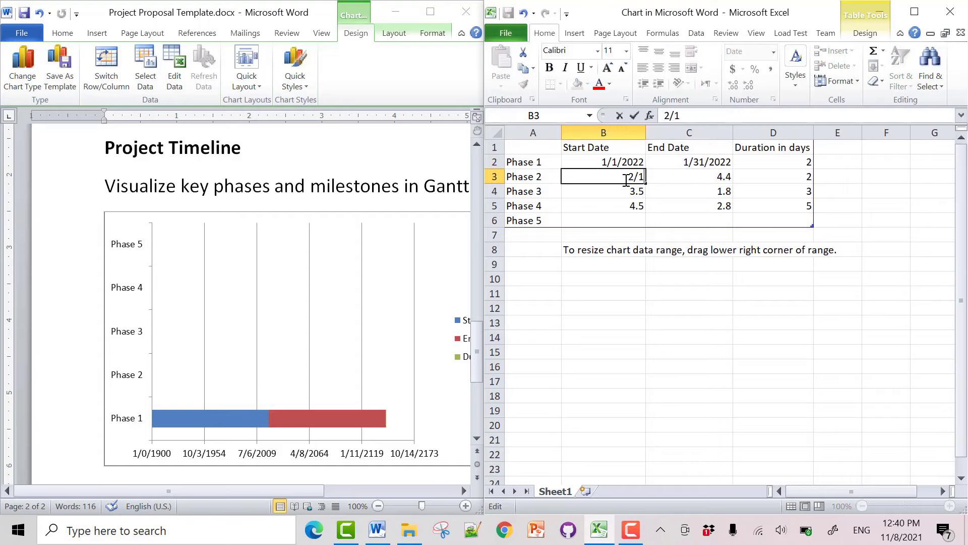
type("/2")
key("BackSpace")
type("2")
type("022")
key("Return")
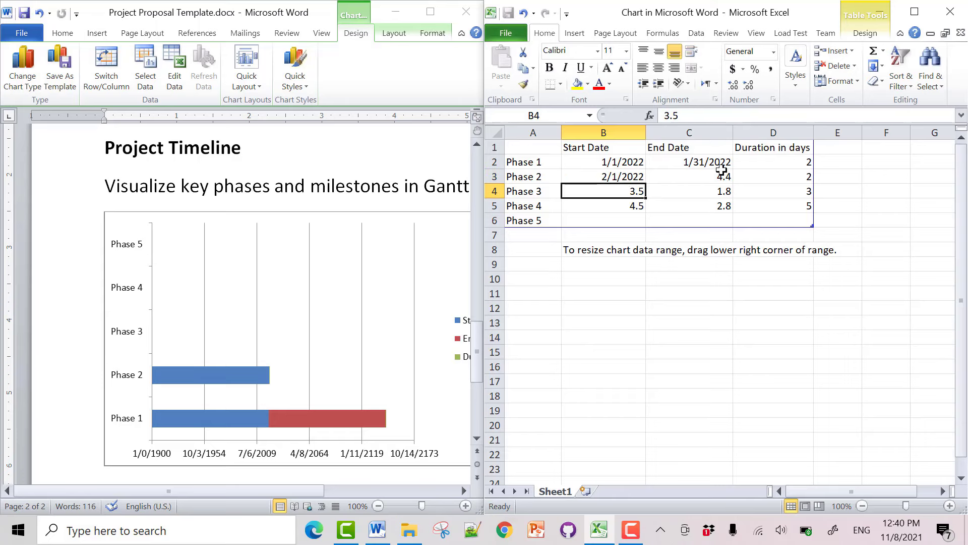
double_click(721, 172)
left_click_drag(721, 176, 737, 183)
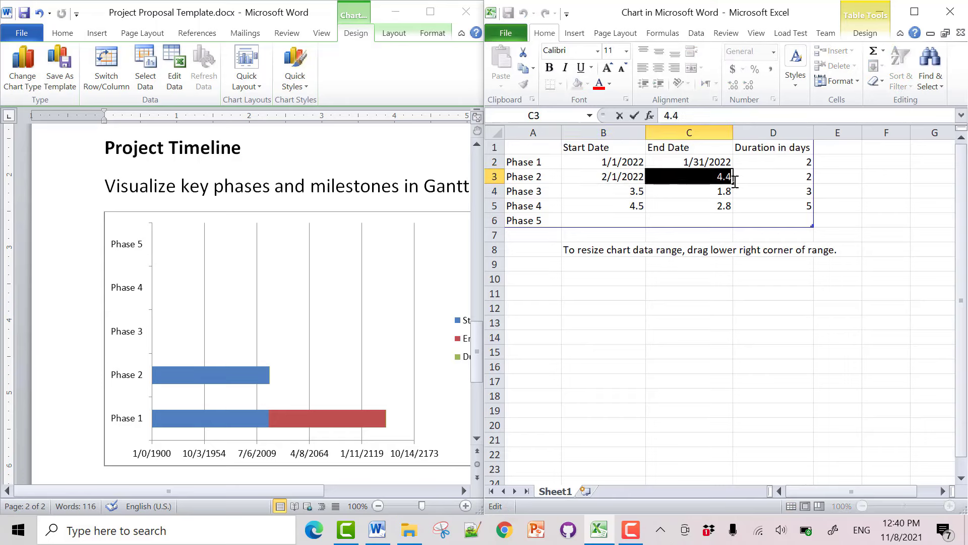
key("BackSpace")
type("5")
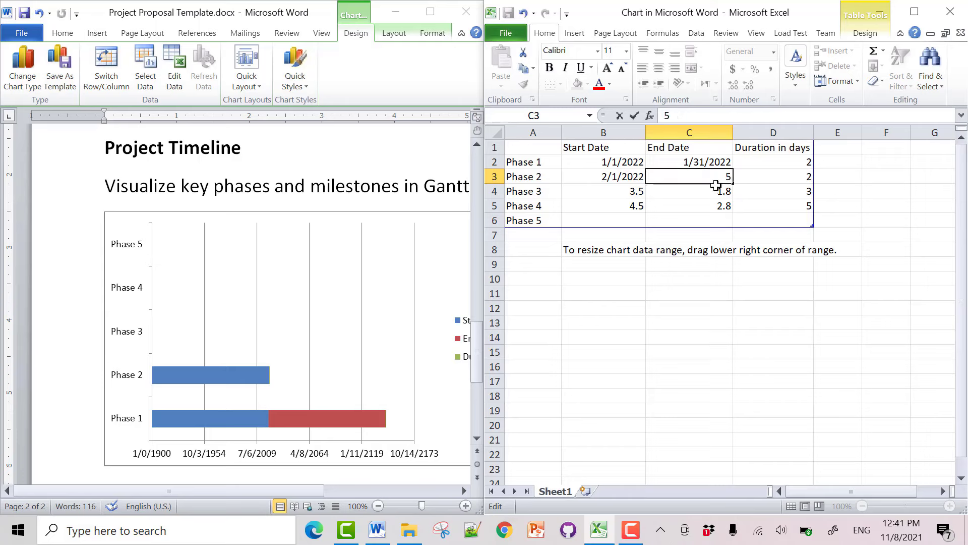
type("/31/")
type("2022")
key("Return")
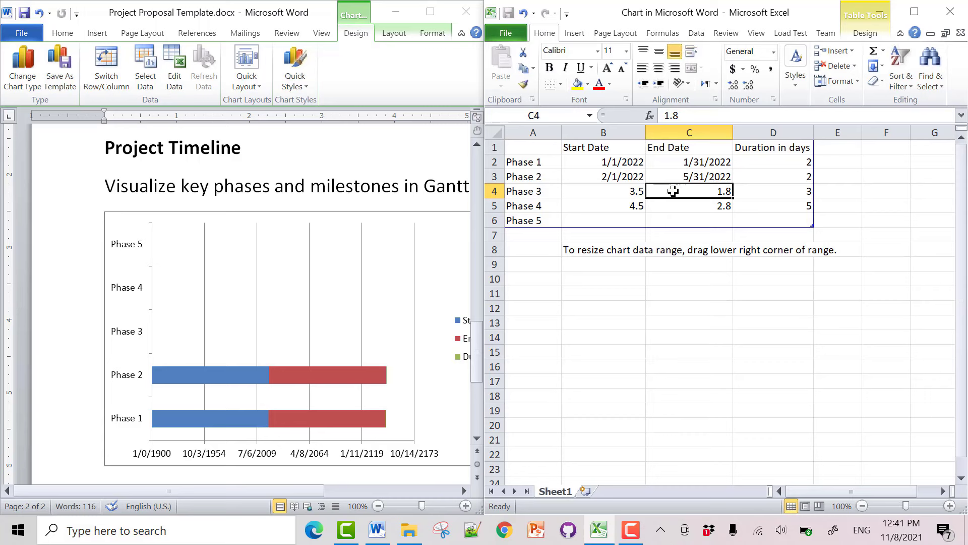
Step: Set Phase 3 to start 6/1/2022 and end 8/31/2022
double_click(621, 191)
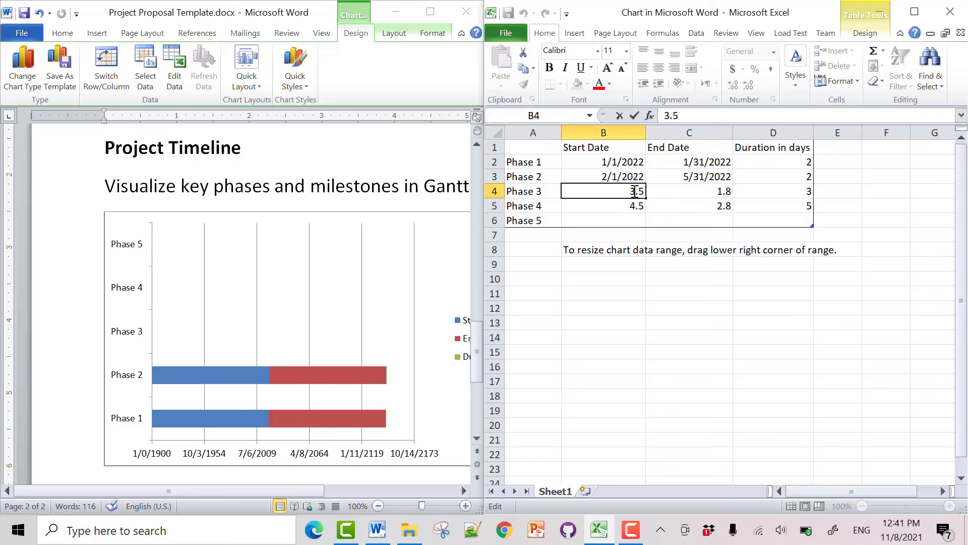
double_click(635, 191)
type("6")
type("/1/20")
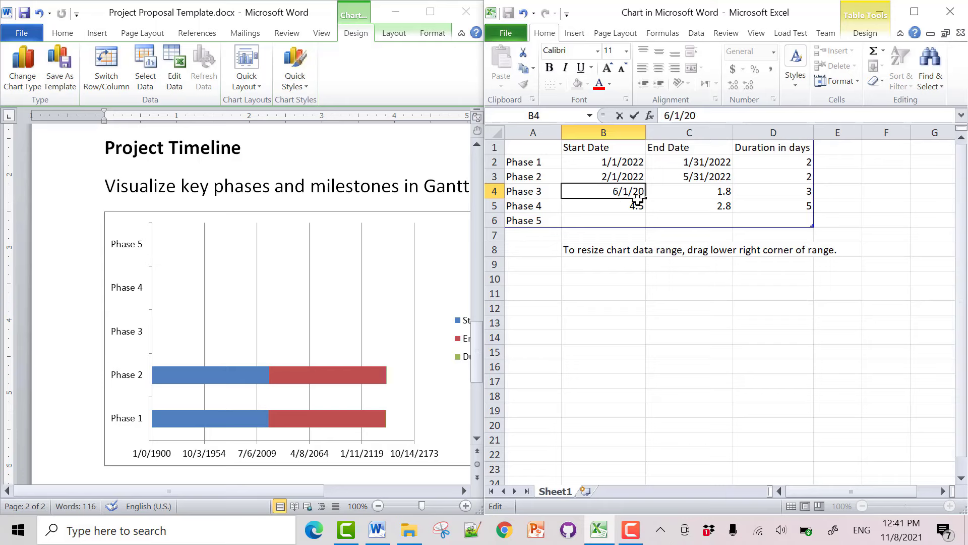
type("22")
key("Return")
double_click(676, 191)
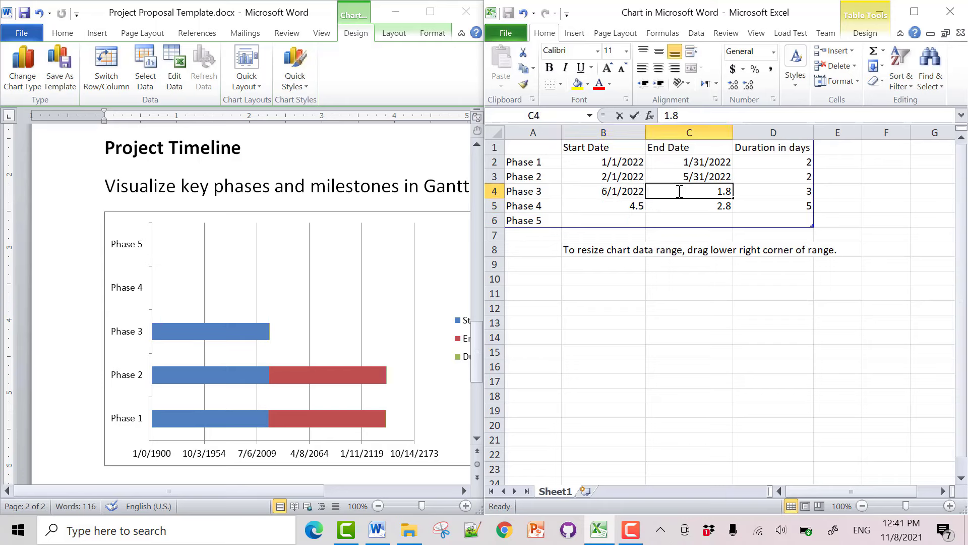
double_click(717, 191)
key("BackSpace")
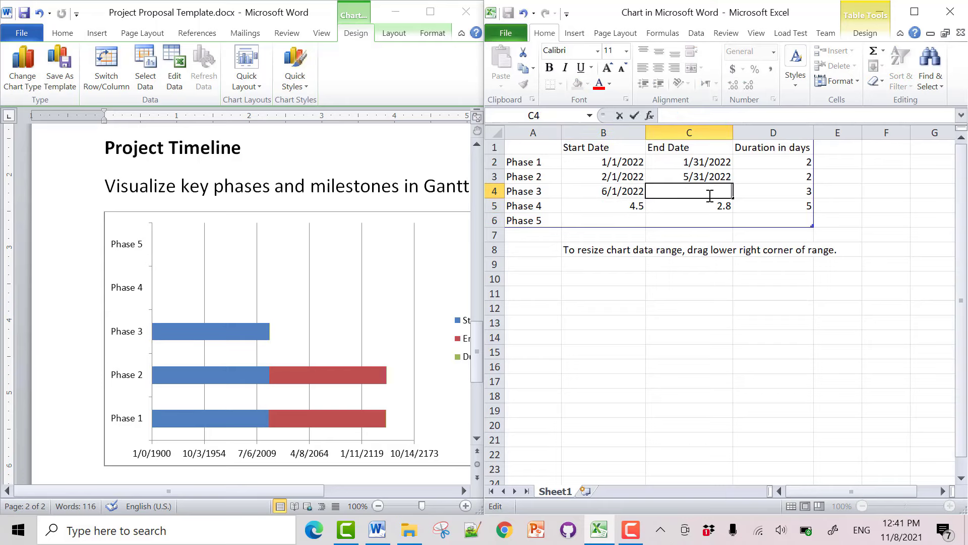
type("8/31/")
type("2022")
key("Return")
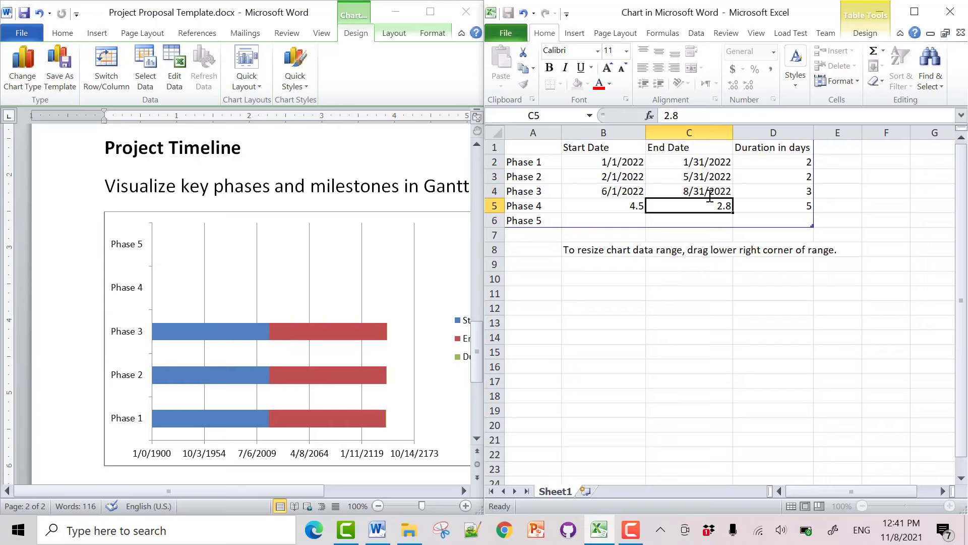
Step: Set Phase 4 to start 9/1/2022 and end 10/31/2022
double_click(624, 203)
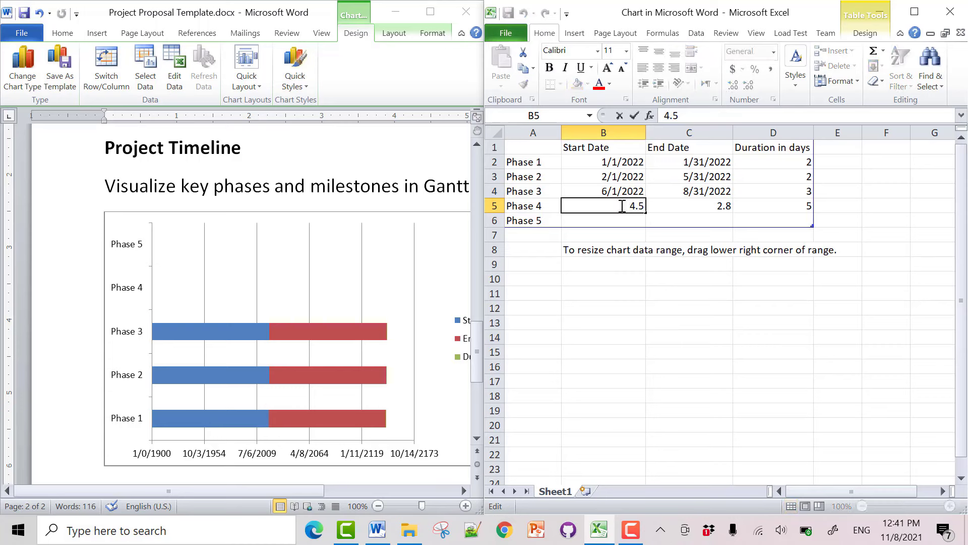
double_click(639, 206)
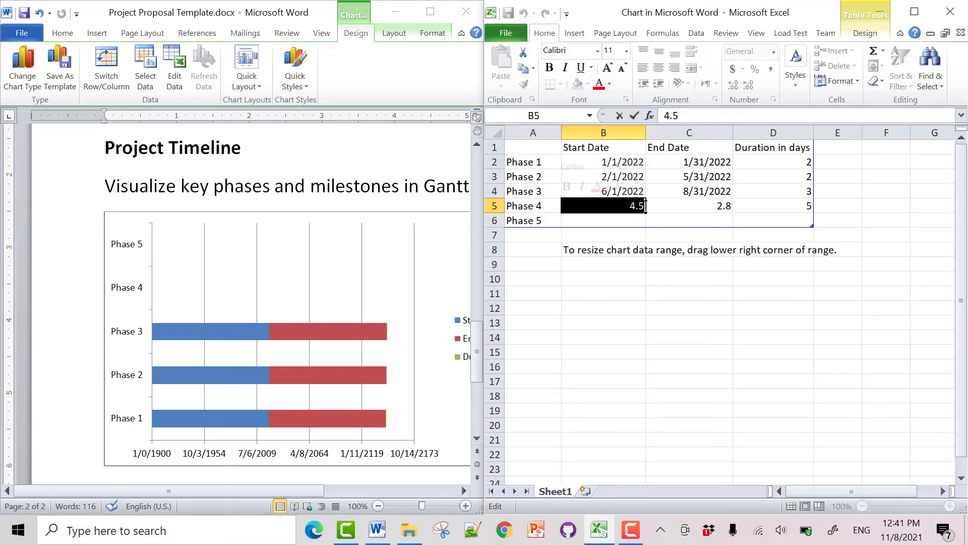
type("0")
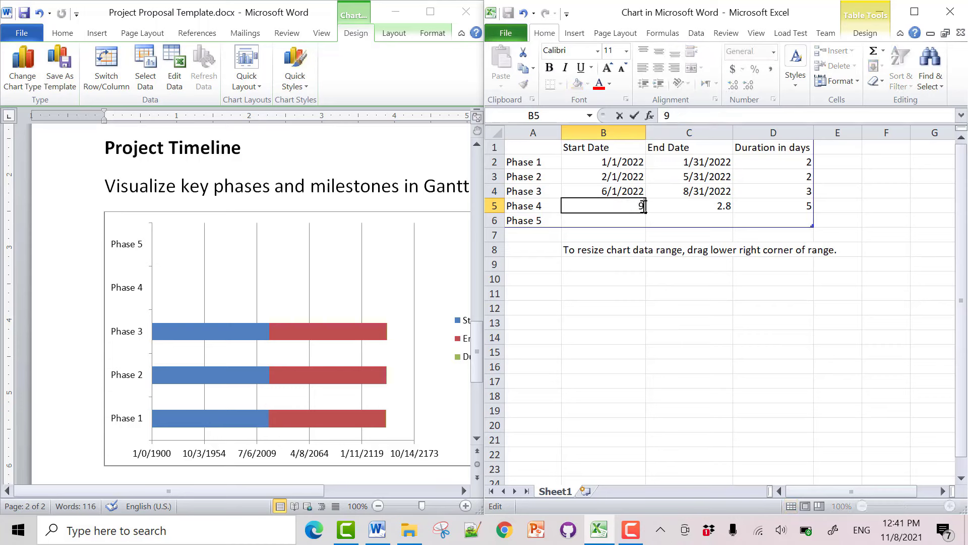
type("/1/")
type("2022")
key("Return")
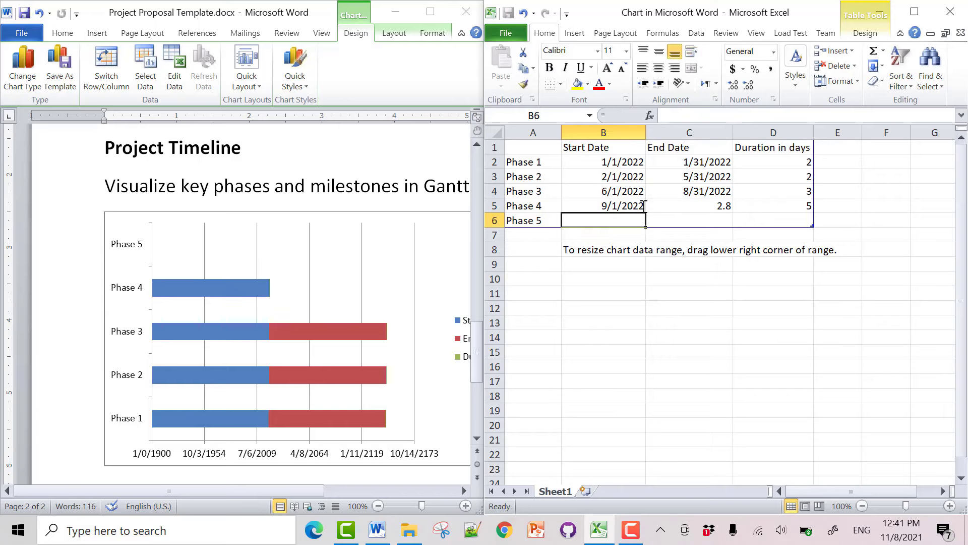
double_click(704, 207)
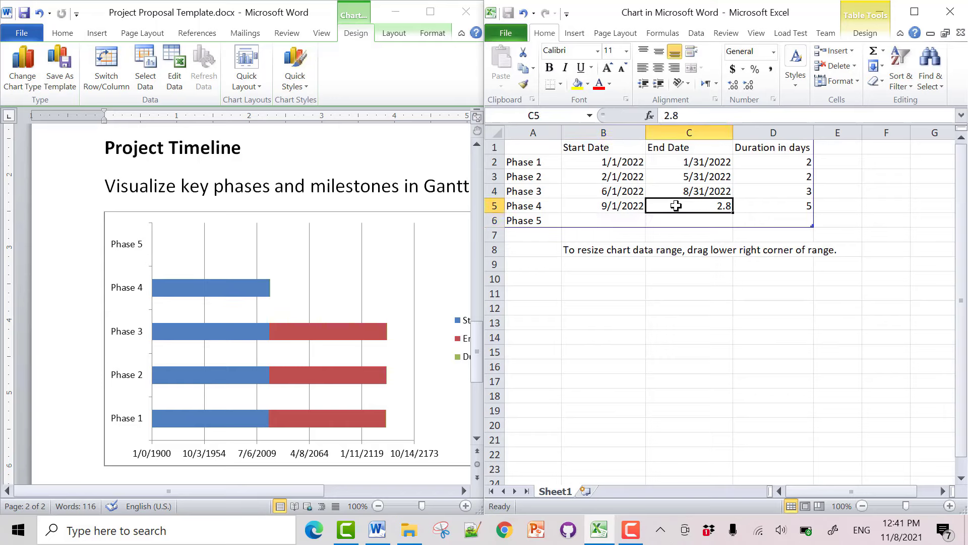
double_click(711, 207)
type("1")
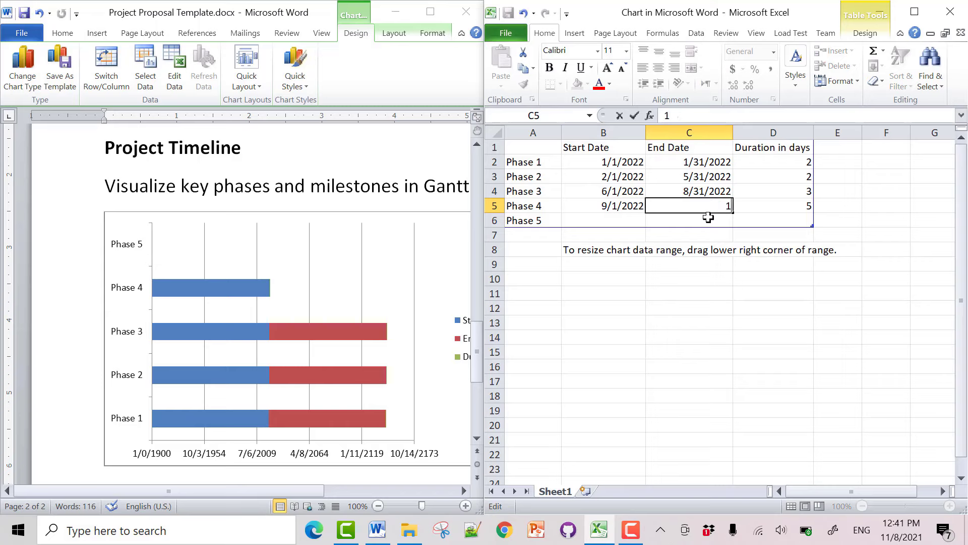
type("0/31/")
type("2022")
key("Return")
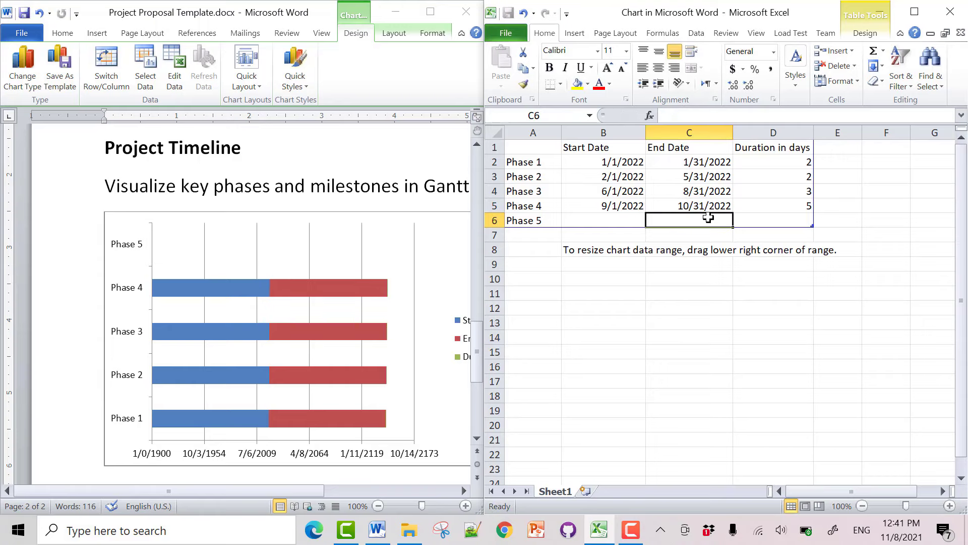
Step: Set Phase 5 to start 11/1/2022 and end 12/31/2022
left_click(633, 222)
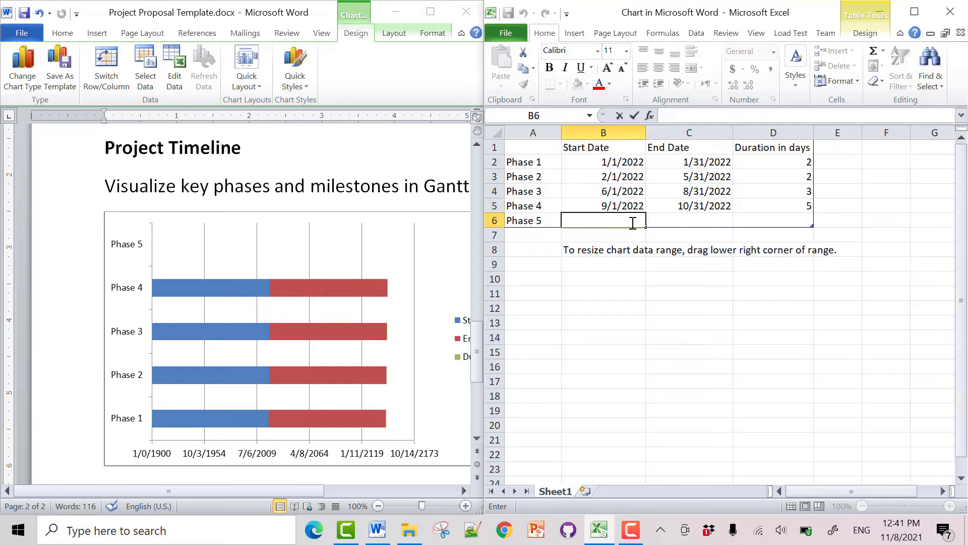
type("1/1/20")
type("22")
key("Return")
left_click(670, 219)
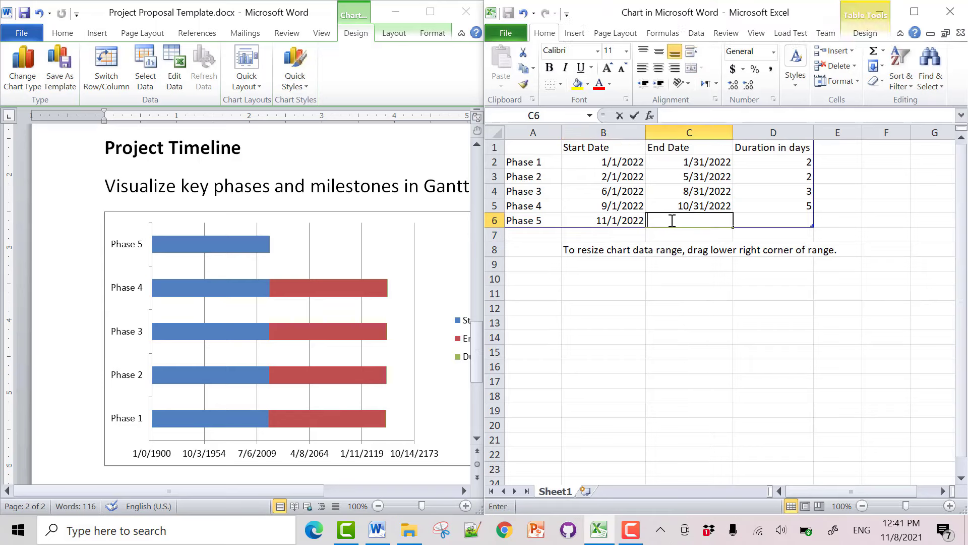
type("12/3")
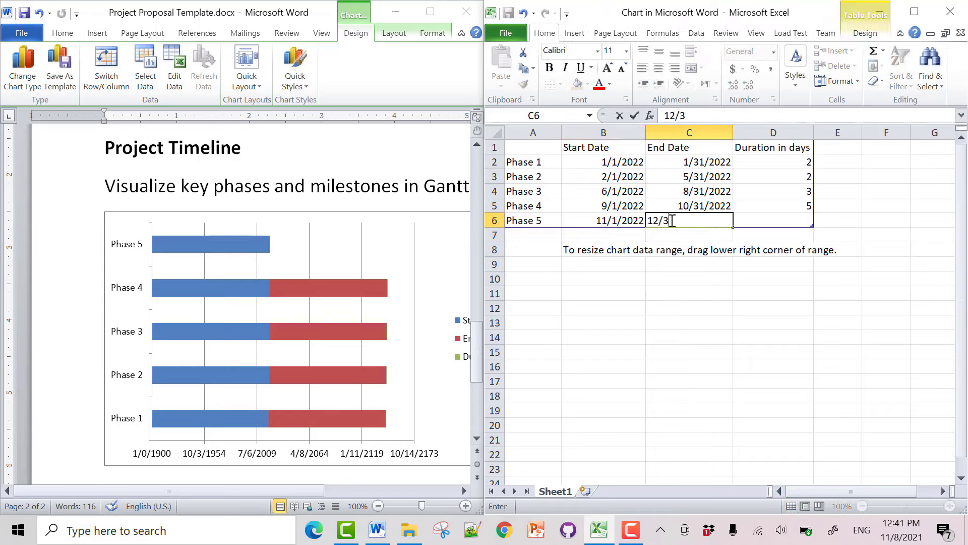
type("1/2022")
key("Return")
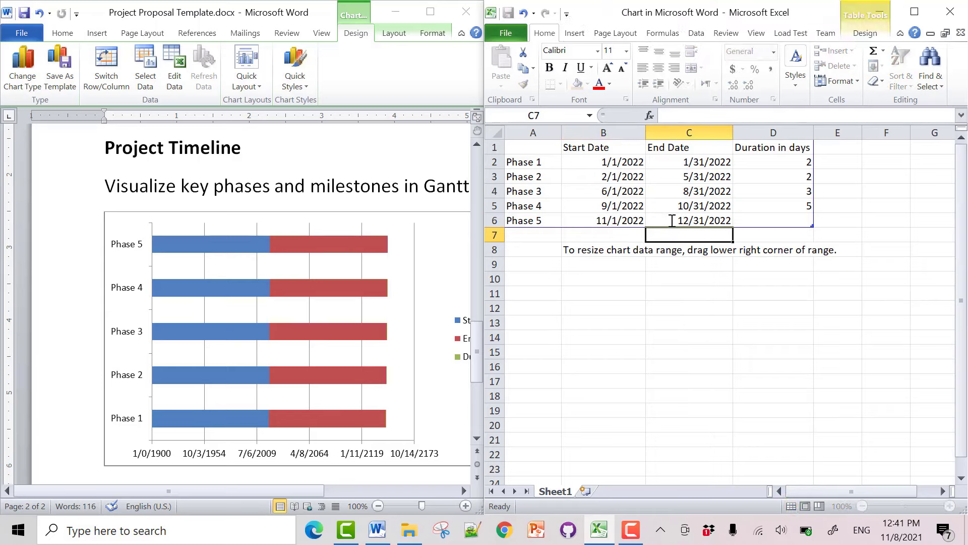
left_click(684, 220)
left_click(626, 159)
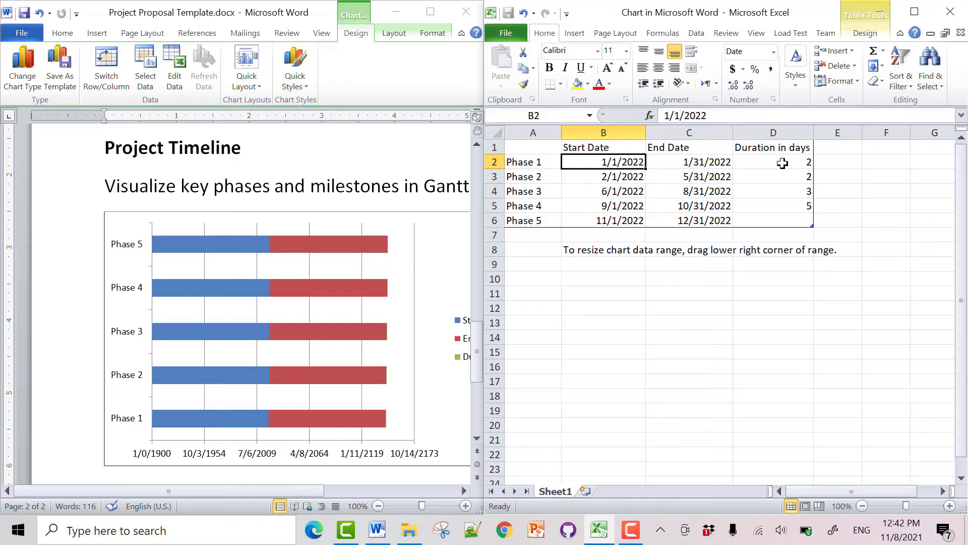
Step: Enter =$C2-$B2 in D2 and fill it down to D6, giving 30, 119, 91, 60 and 60
left_click(782, 163)
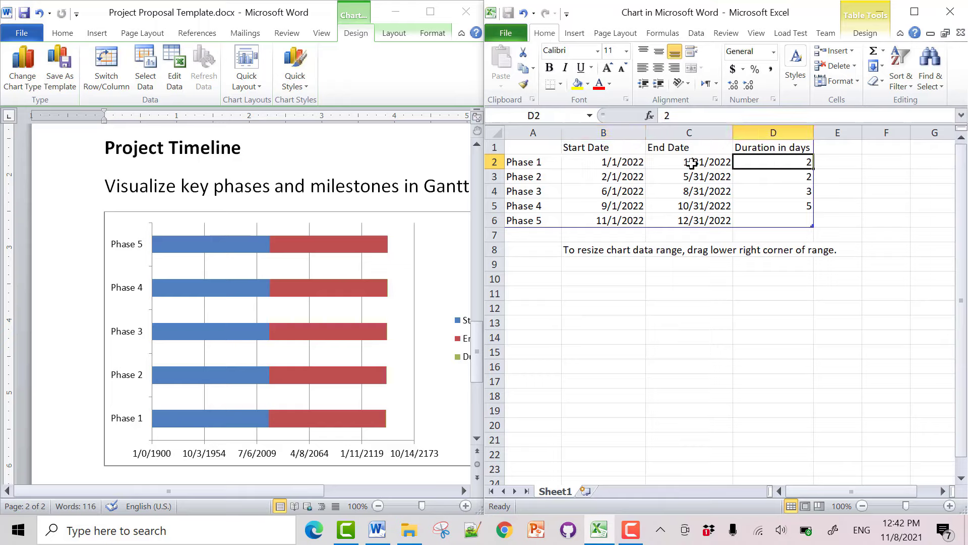
left_click(693, 119)
key("BackSpace")
type("=")
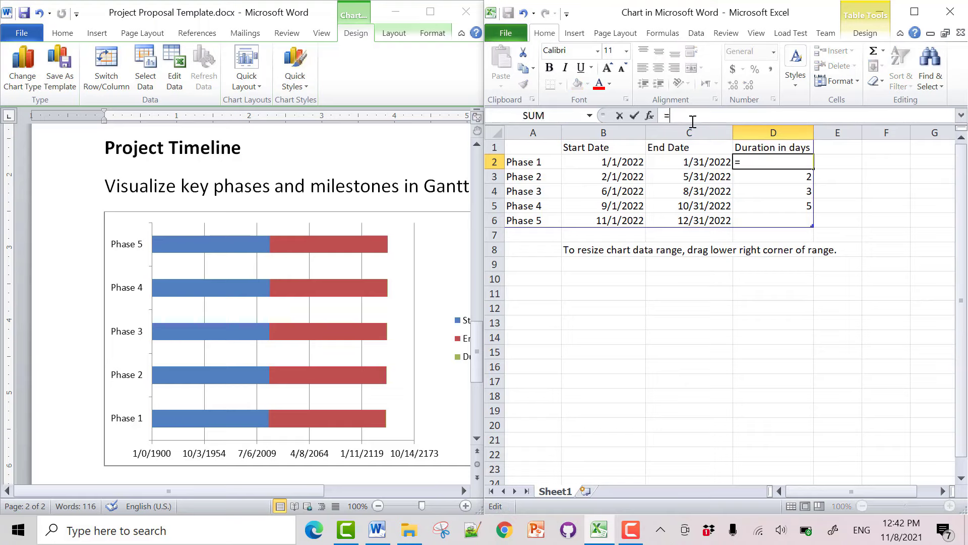
type("$C")
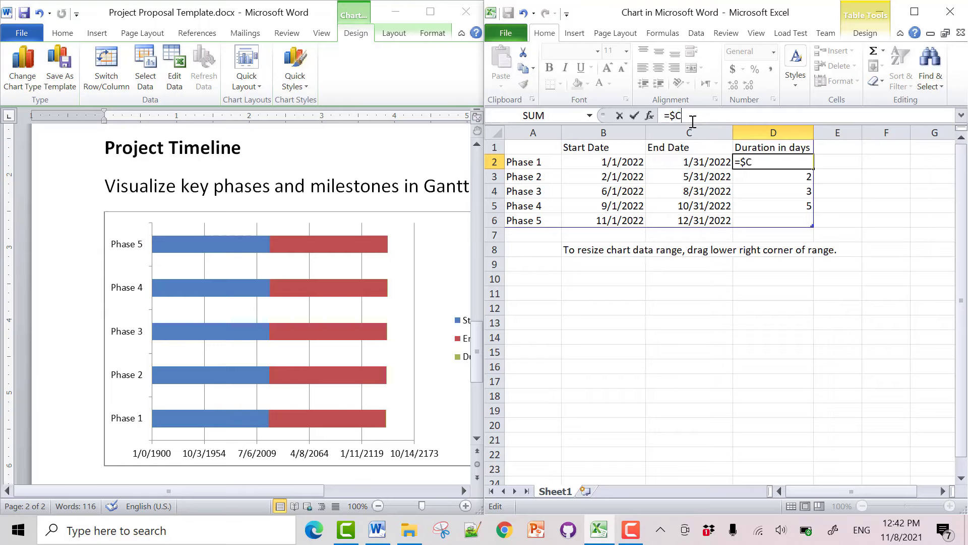
type("2-")
type("$B2")
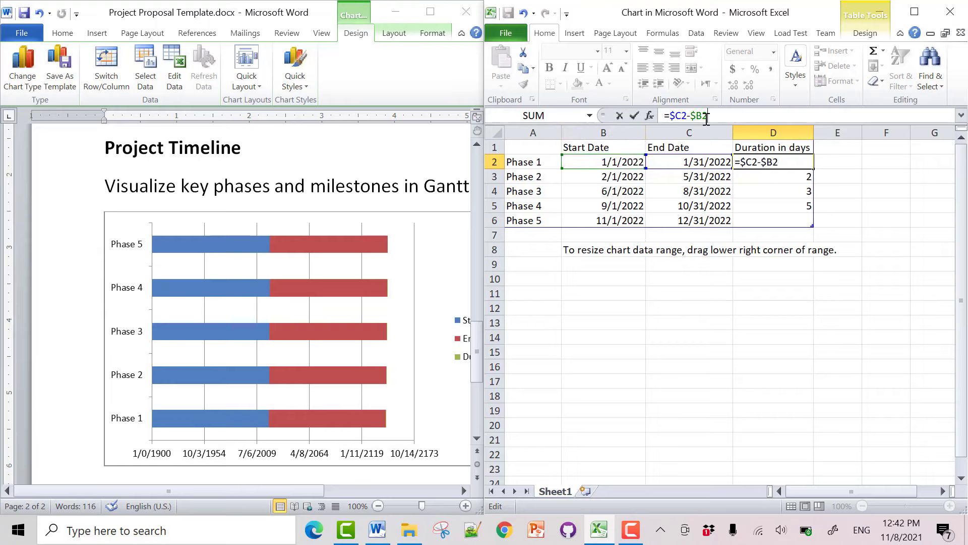
key("Return")
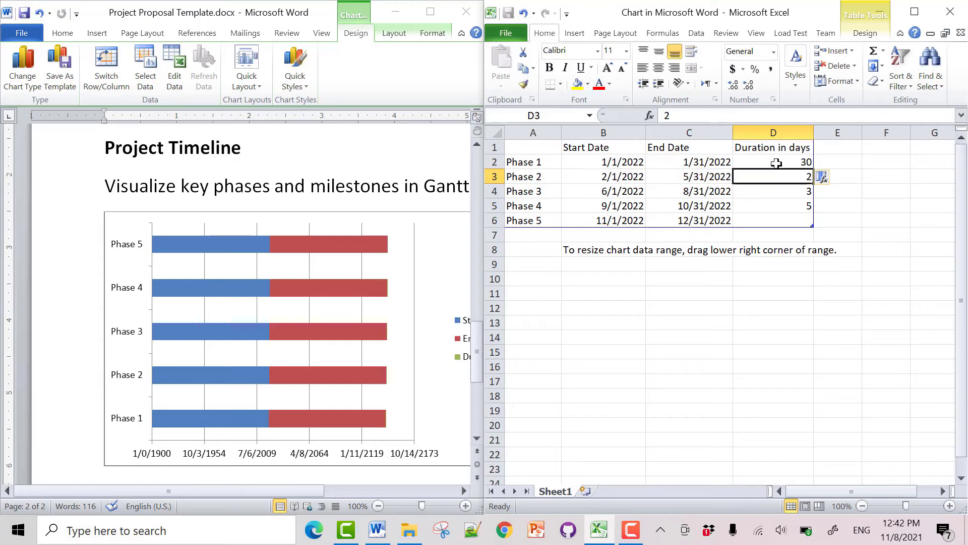
left_click(801, 165)
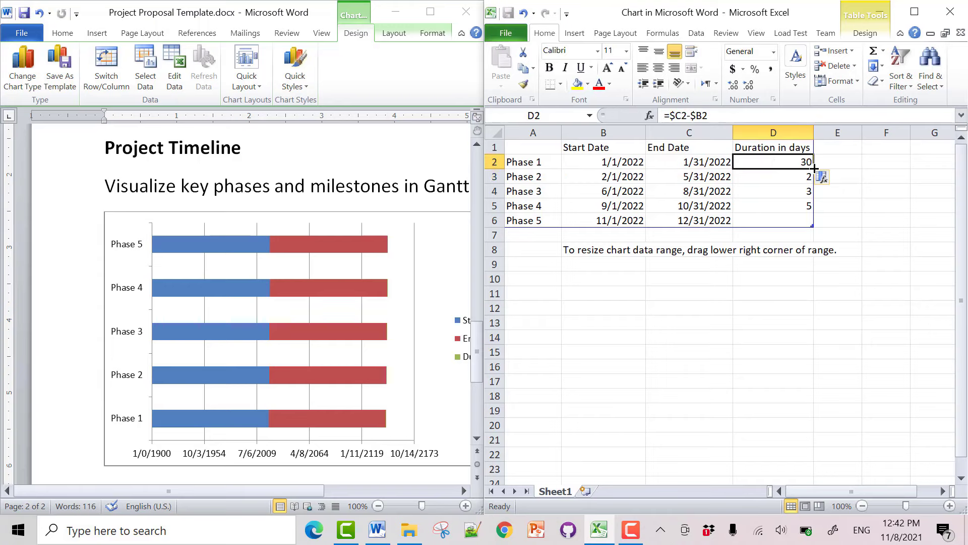
left_click_drag(814, 168, 809, 223)
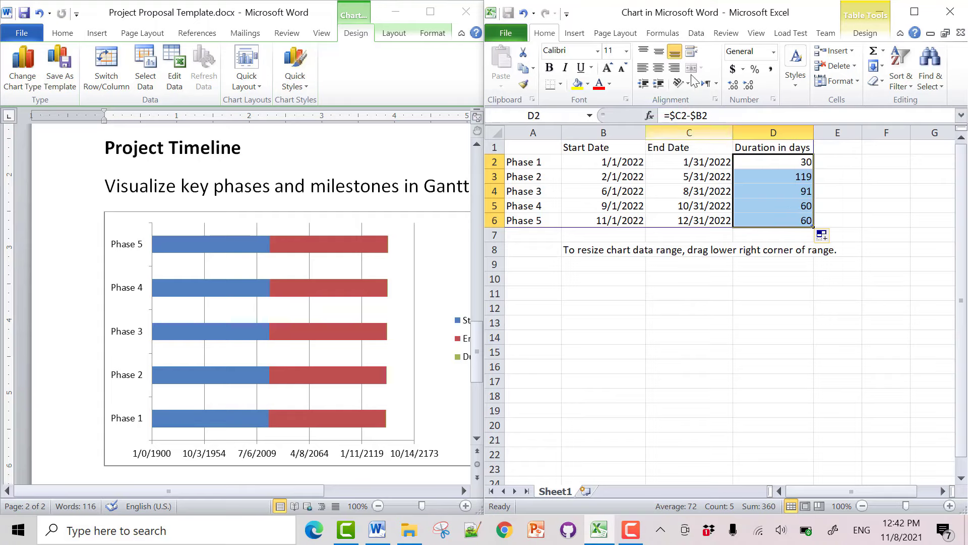
Step: Turn on Categories in reverse order for the vertical phase axis so Phase 1 sits on top
left_click(951, 13)
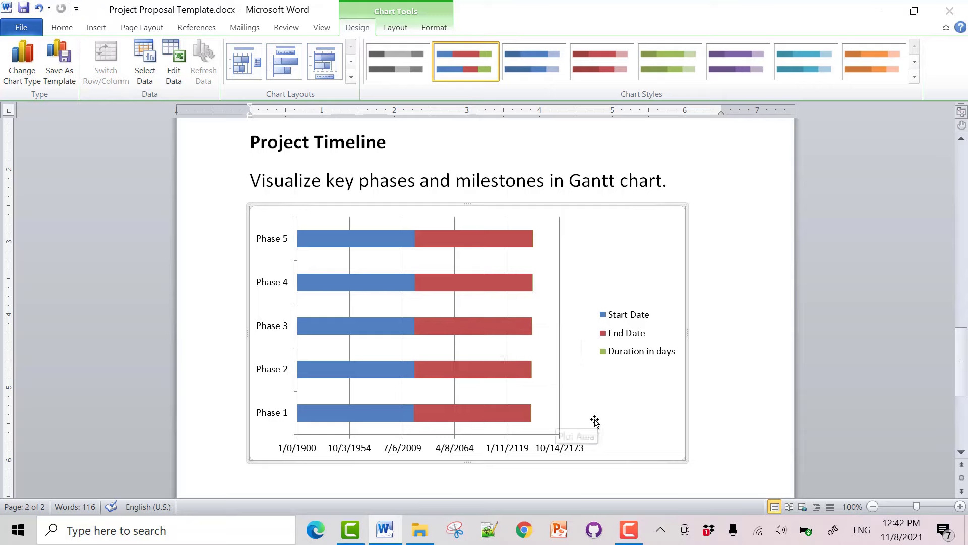
left_click(271, 241)
right_click(272, 244)
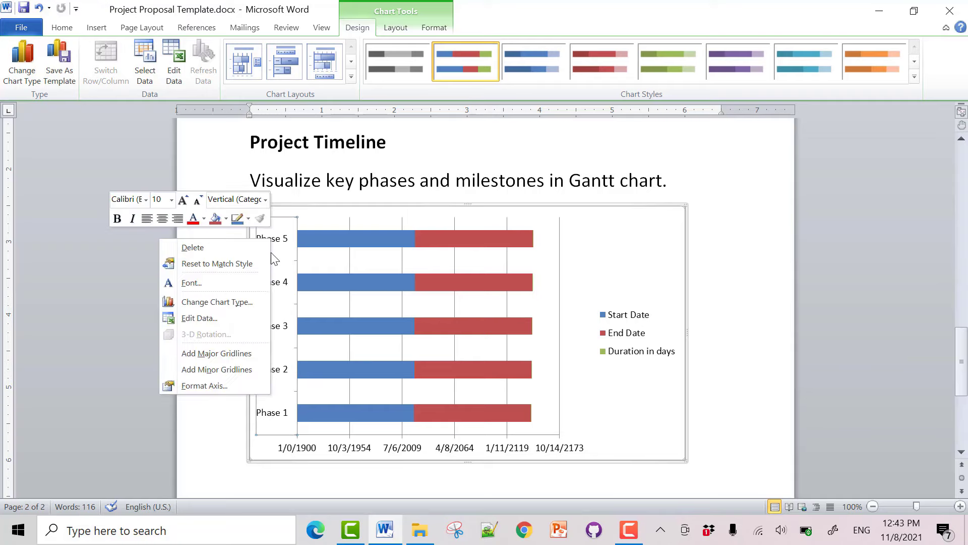
left_click(235, 386)
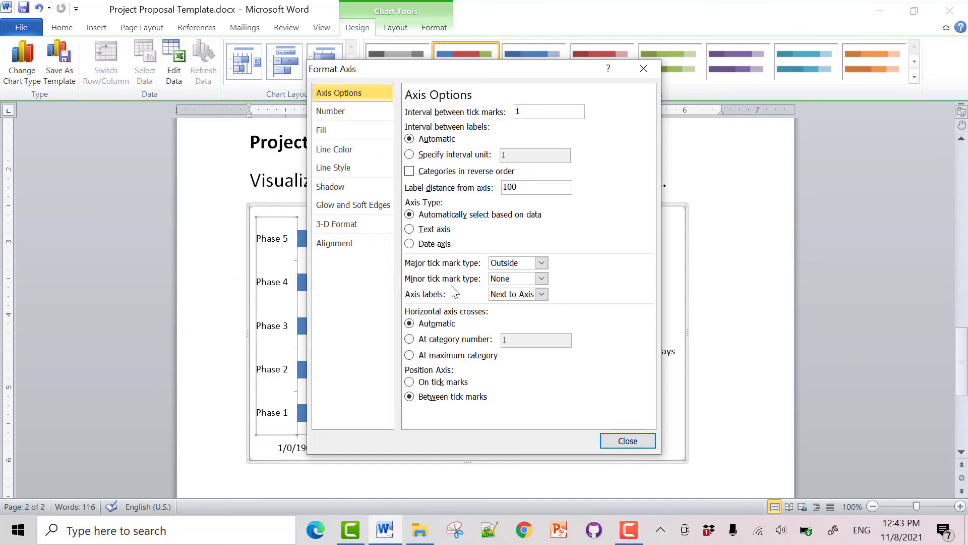
left_click(443, 173)
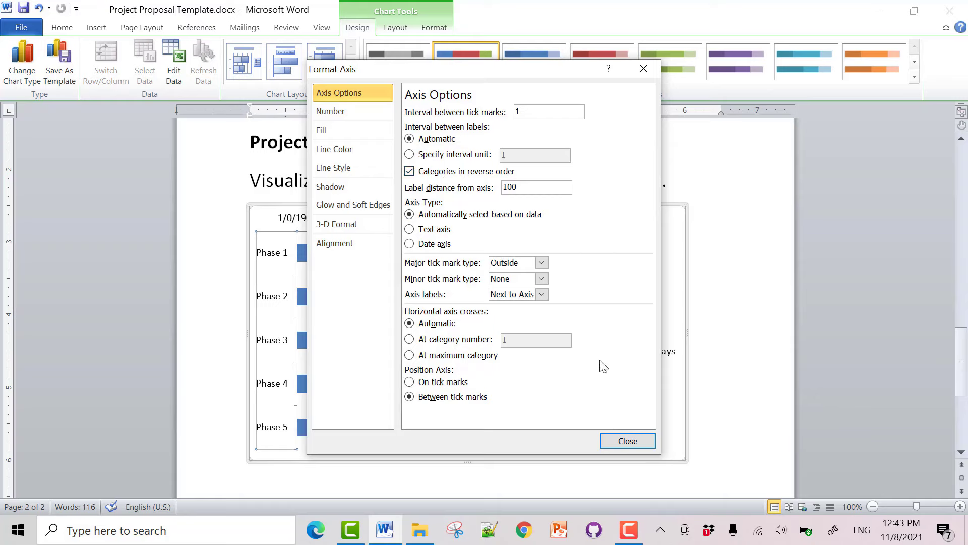
left_click(625, 441)
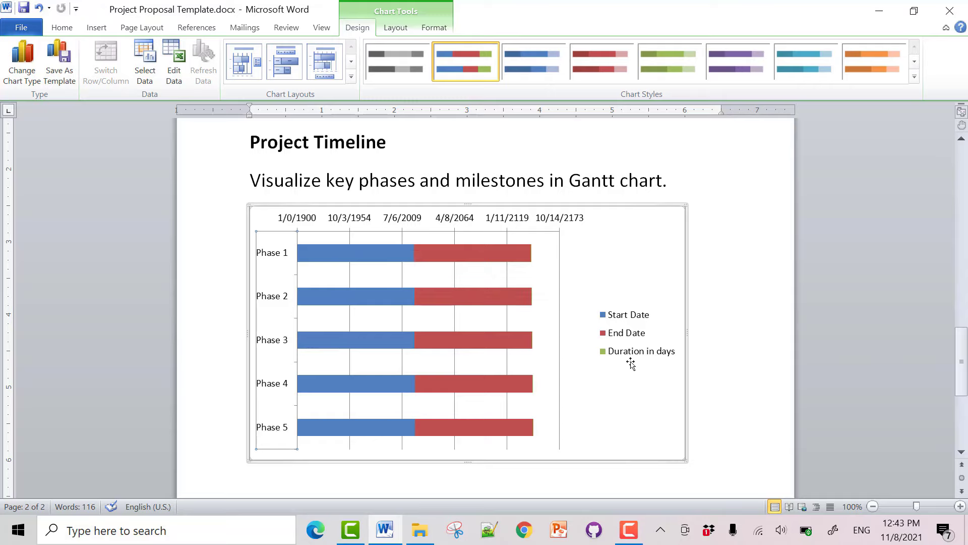
Step: Delete the End Date series from the chart's data, keeping Start Date and Duration in days
left_click(616, 338)
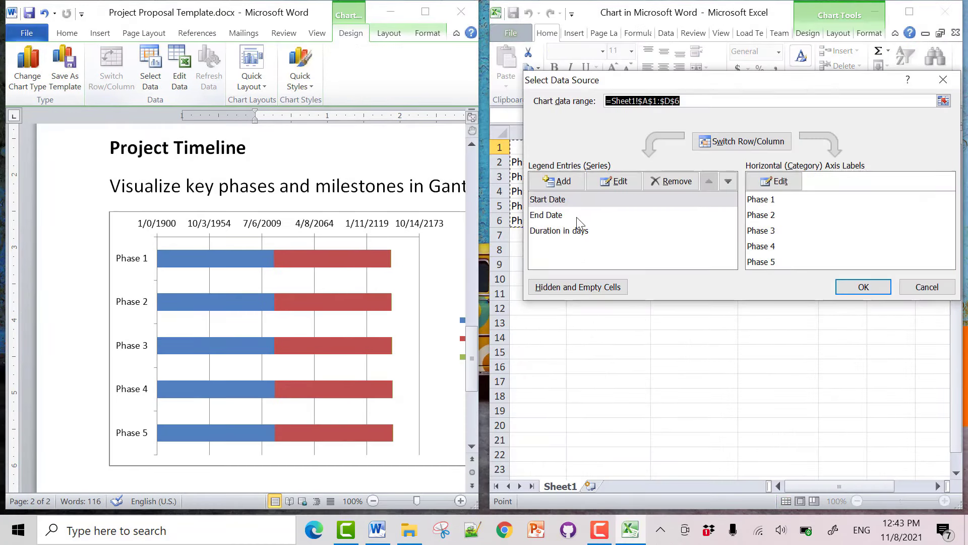
left_click(552, 215)
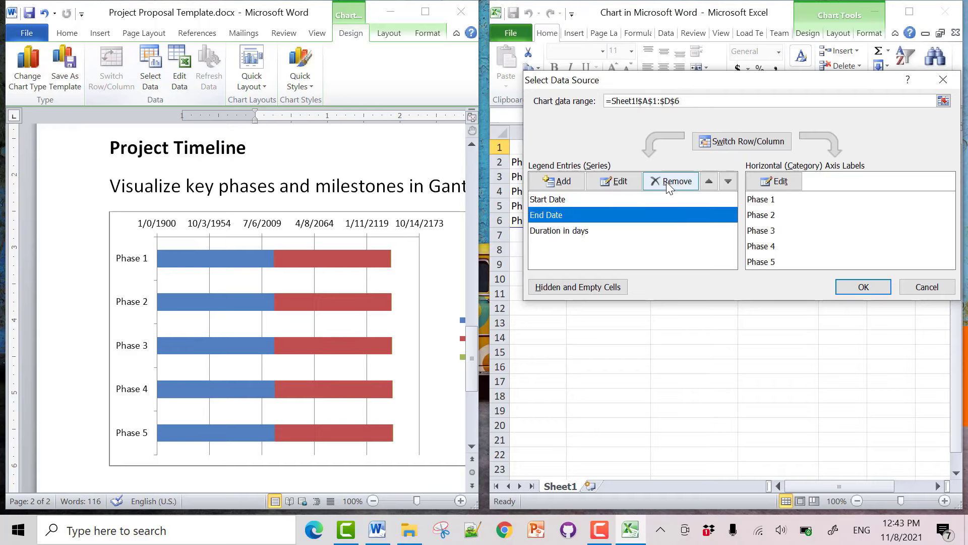
left_click(666, 181)
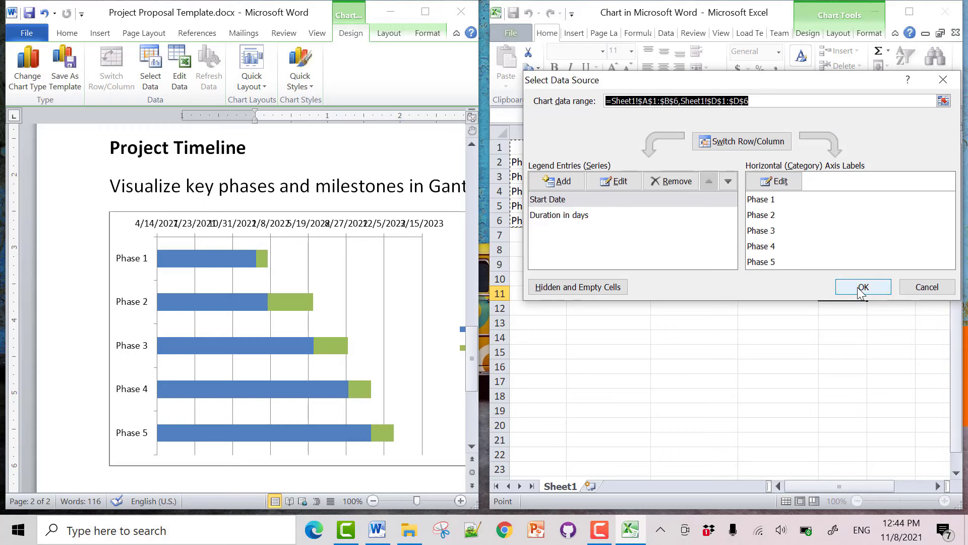
left_click(862, 287)
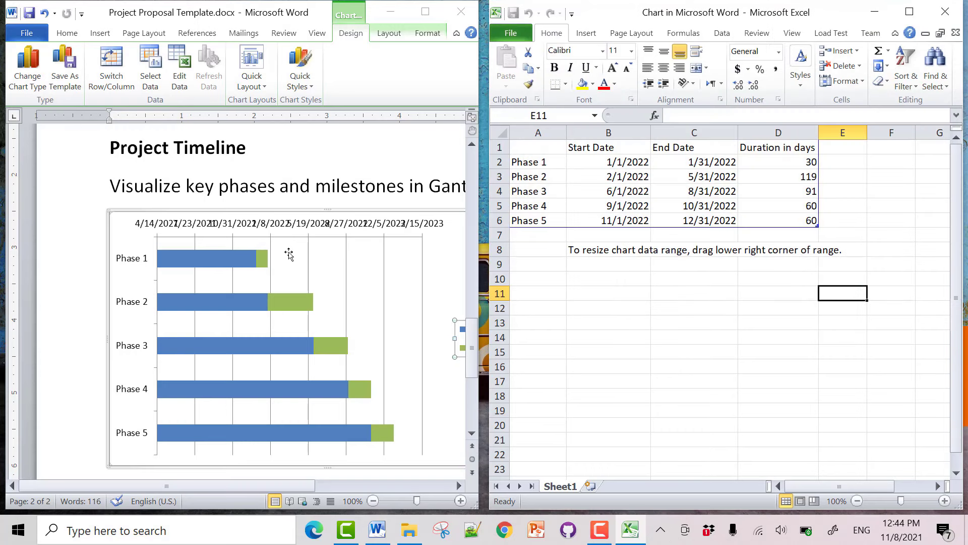
Step: Give the horizontal date axis the 3/14 date number format, not linked to source
left_click(253, 231)
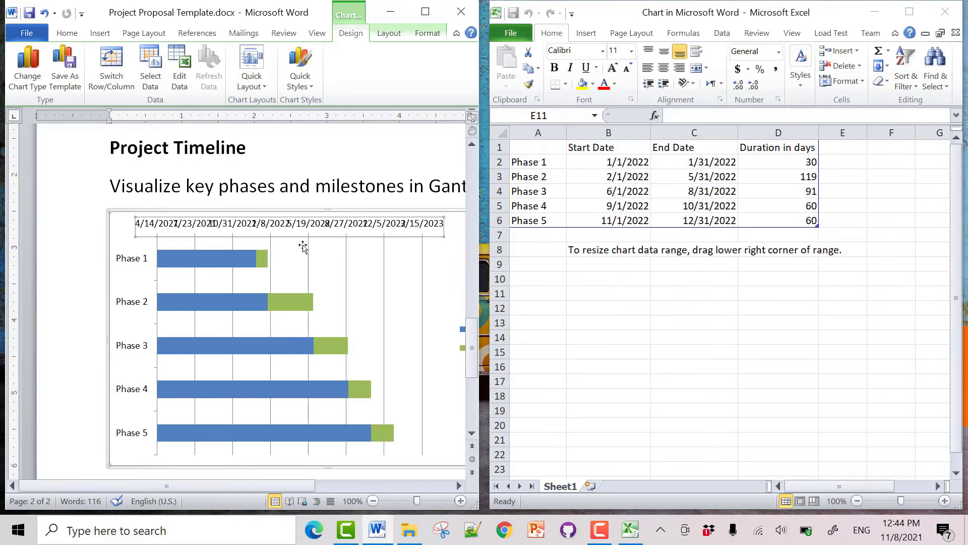
right_click(309, 228)
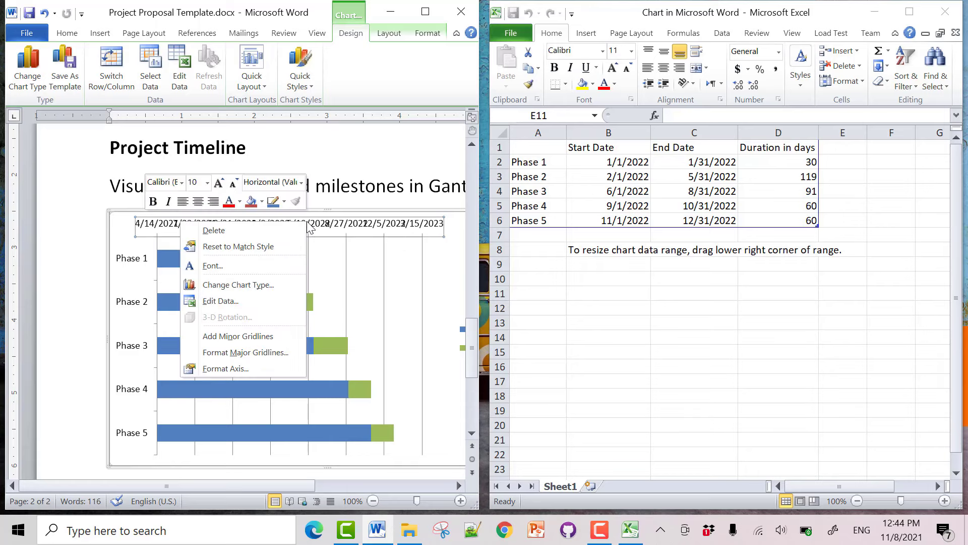
left_click(271, 372)
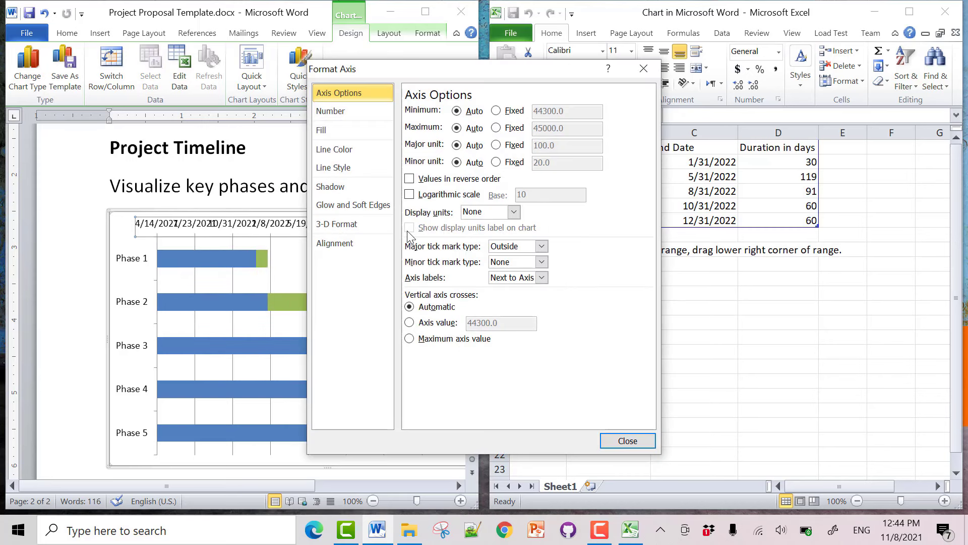
left_click(331, 112)
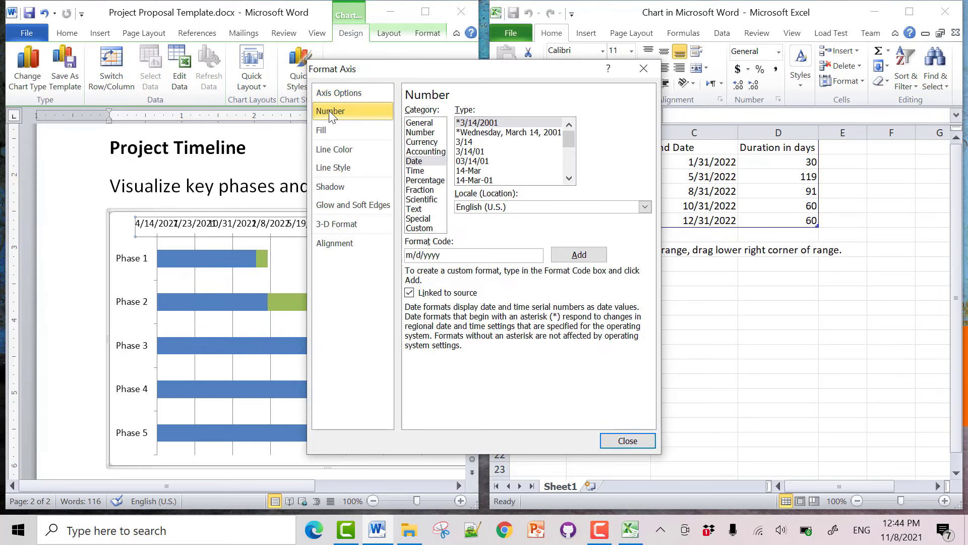
left_click(468, 143)
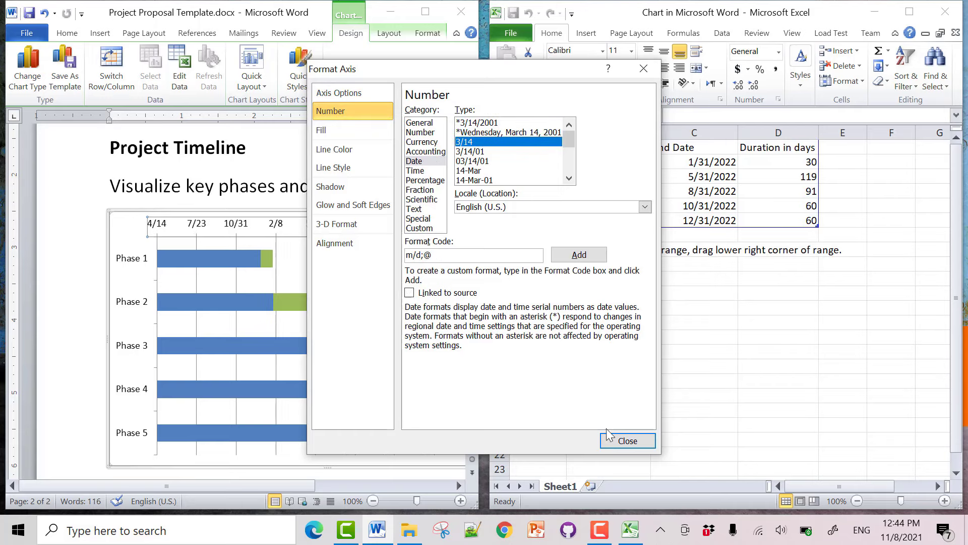
left_click(624, 442)
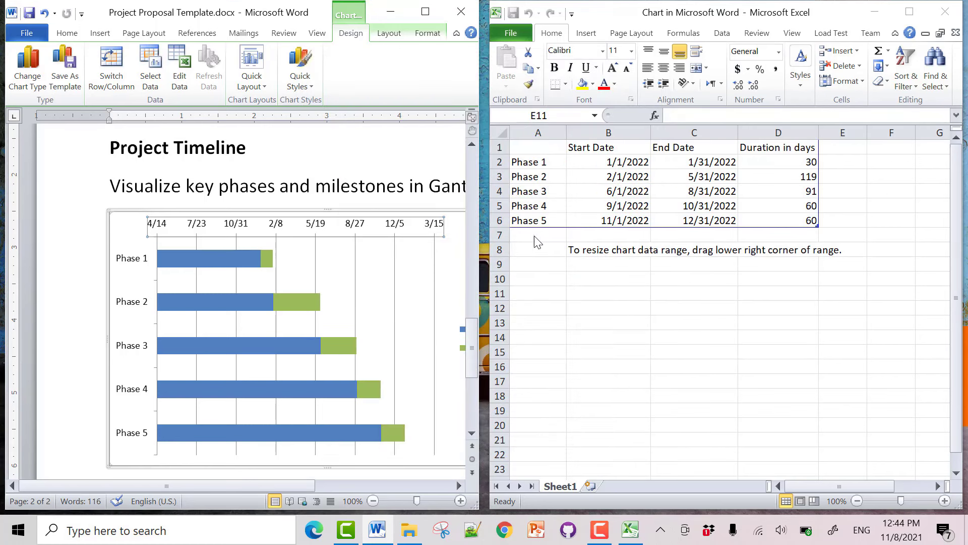
Step: Change cell B2 to General number format so 1/1/2022 shows as 44562
left_click(622, 163)
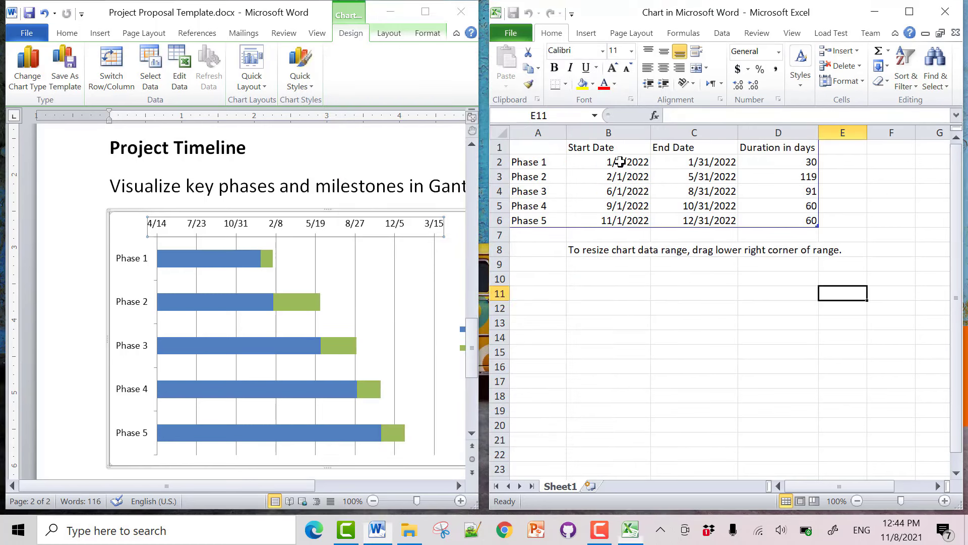
left_click(621, 162)
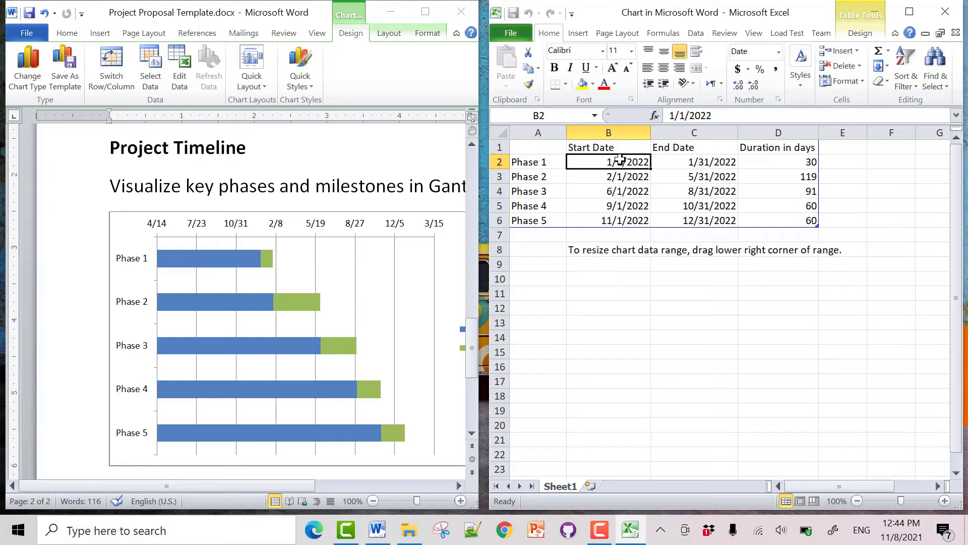
right_click(619, 162)
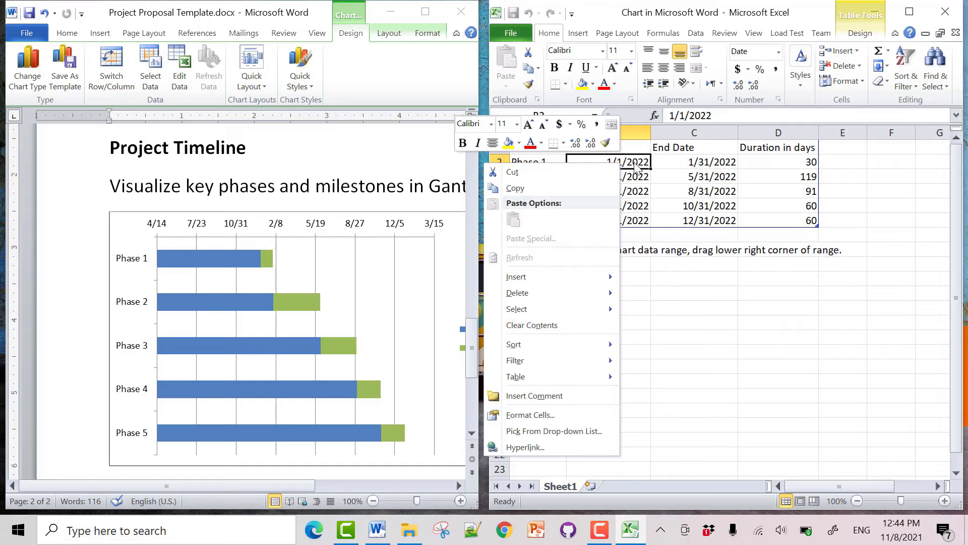
left_click(532, 419)
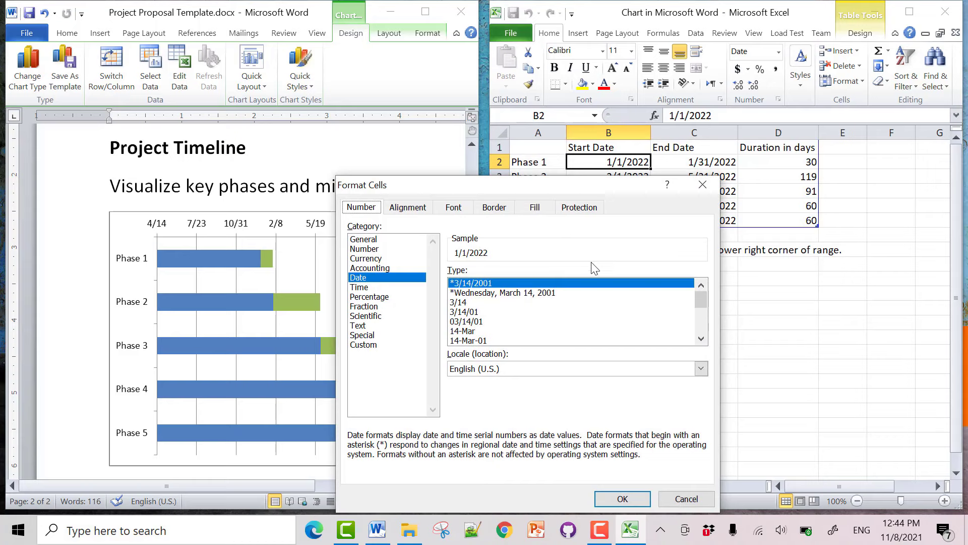
left_click(370, 239)
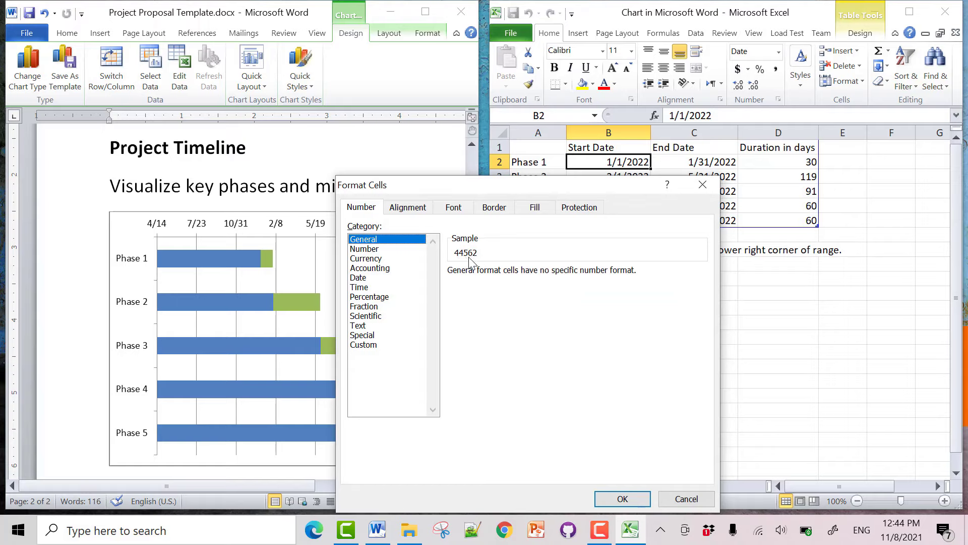
left_click(625, 497)
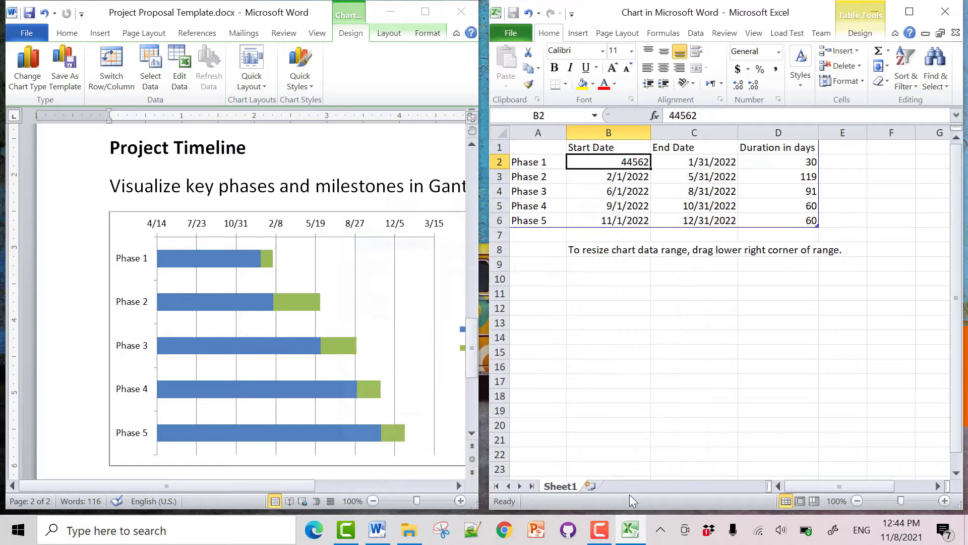
left_click(156, 230)
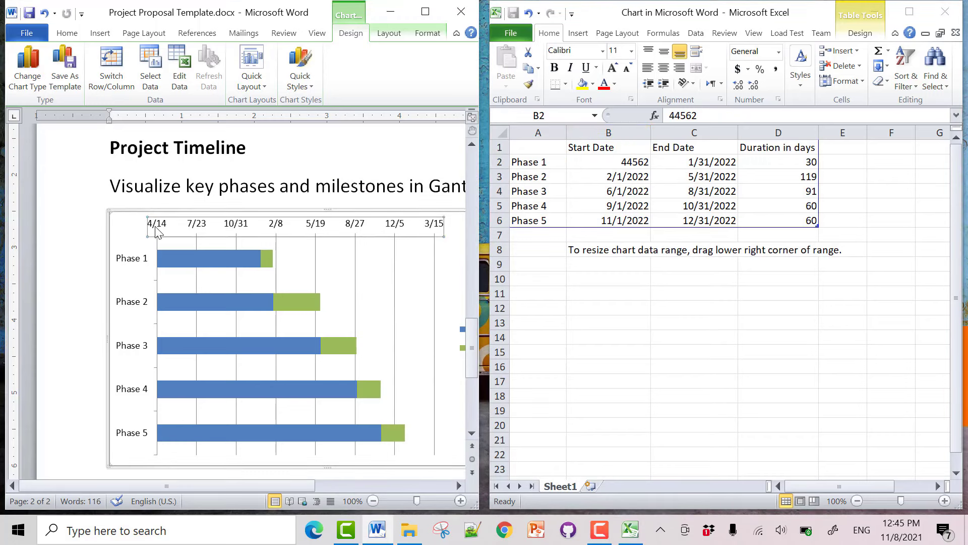
Step: Set the date axis minimum to 44562 so the axis starts at 1/1
right_click(157, 229)
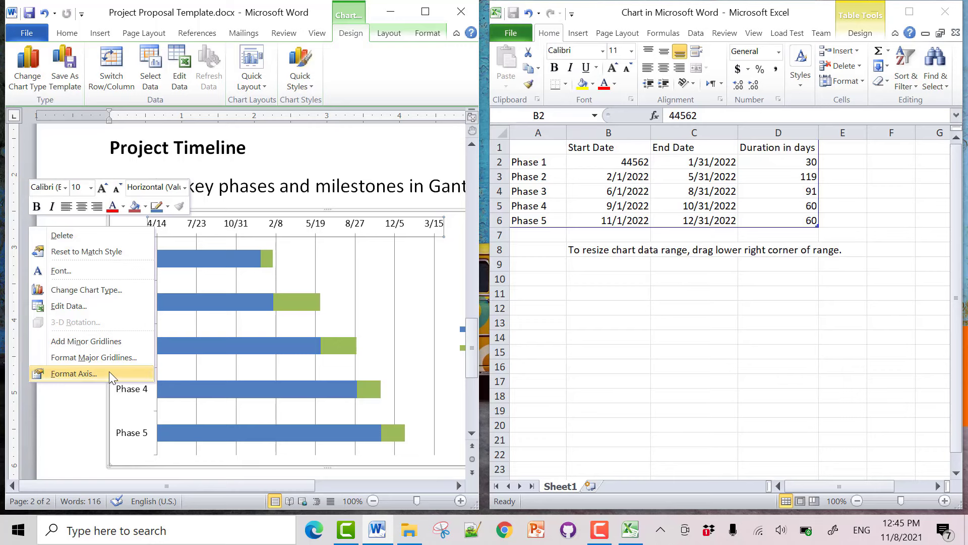
left_click(107, 373)
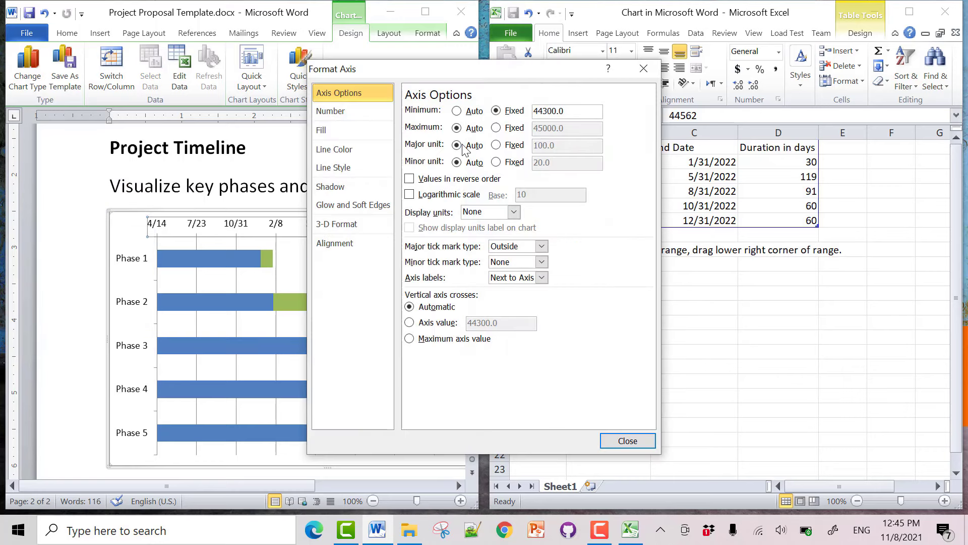
left_click_drag(575, 113, 535, 112)
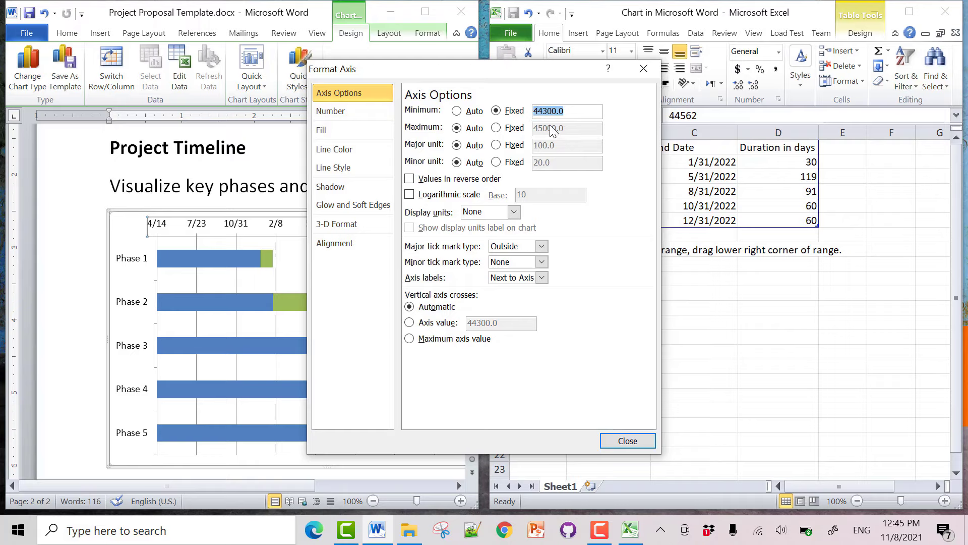
type("44562")
key("Return")
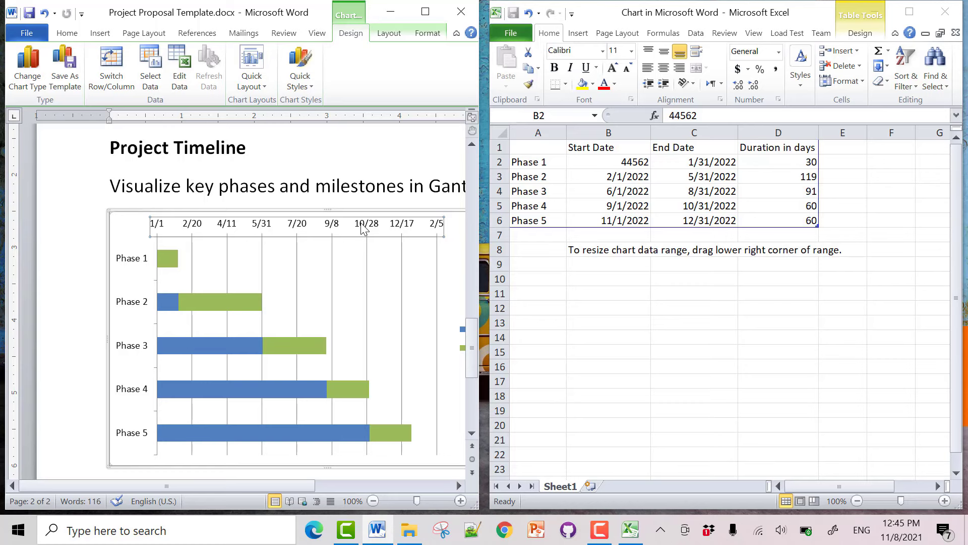
Step: Restore cell B2 to 1/1/2022 and close the chart's data sheet
left_click(636, 168)
key("ctrl+z")
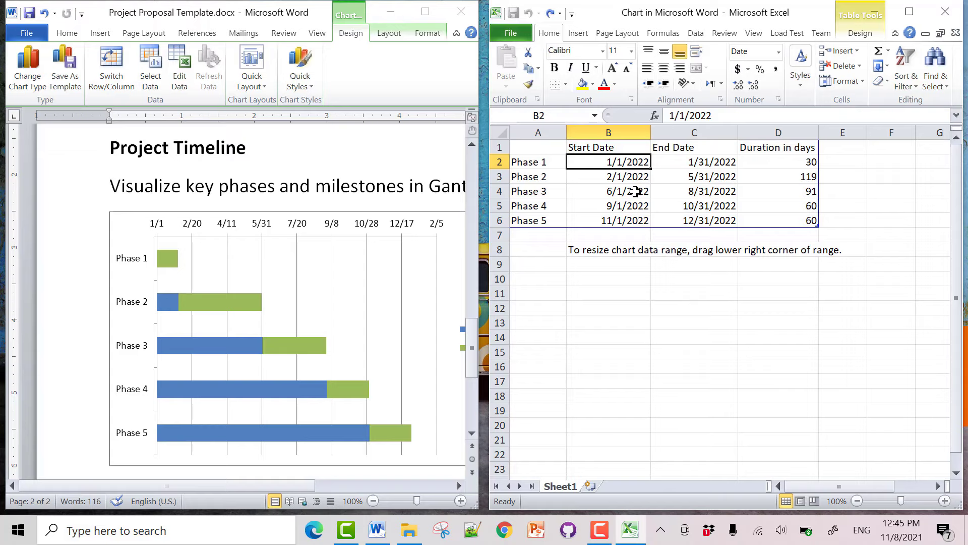
left_click(945, 12)
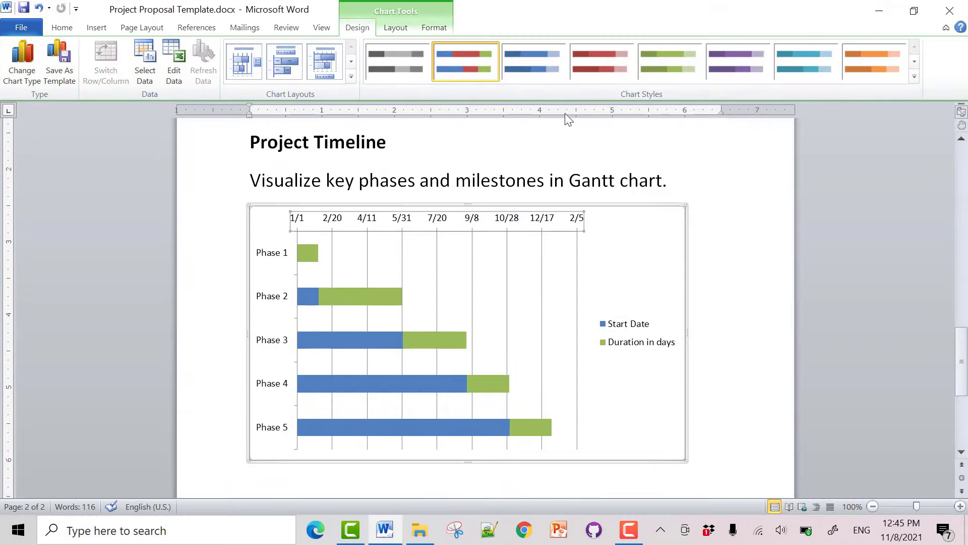
Step: Give the Phase 4 and Phase 2 blue Start Date bars no fill
left_click(696, 294)
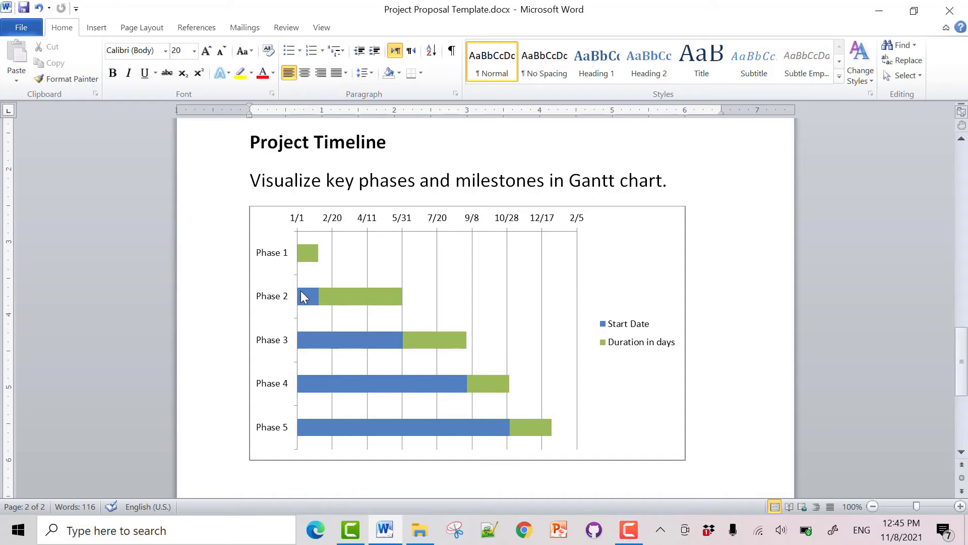
left_click(308, 297)
left_click(328, 348)
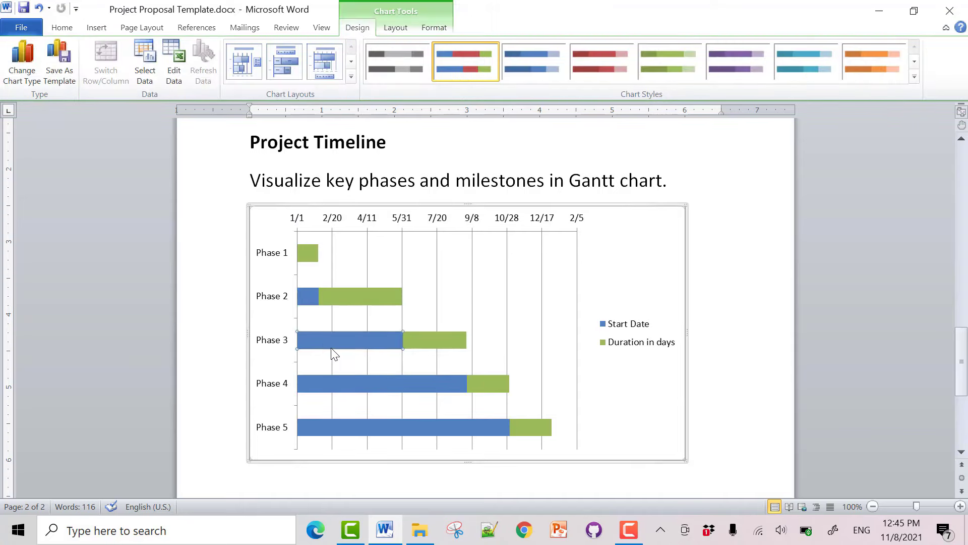
double_click(343, 383)
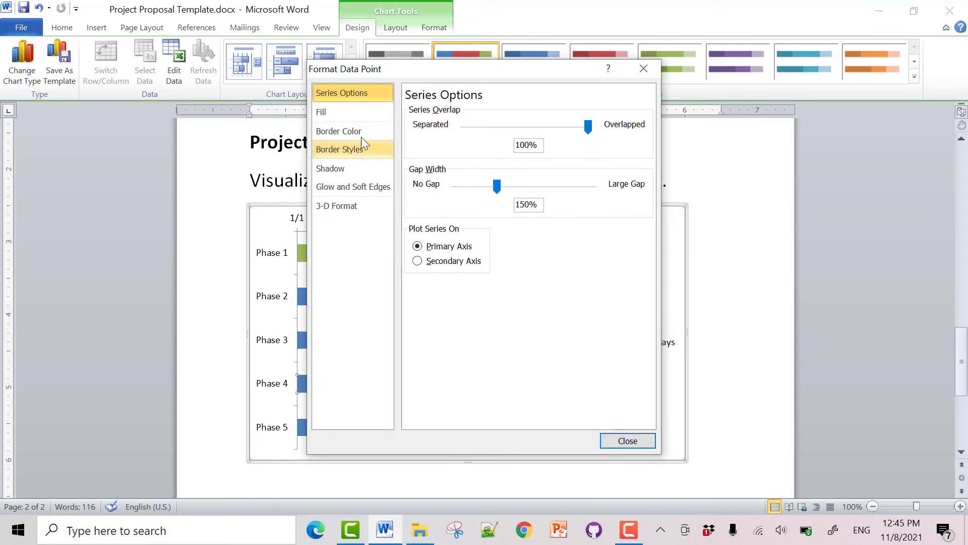
left_click(357, 117)
left_click(409, 113)
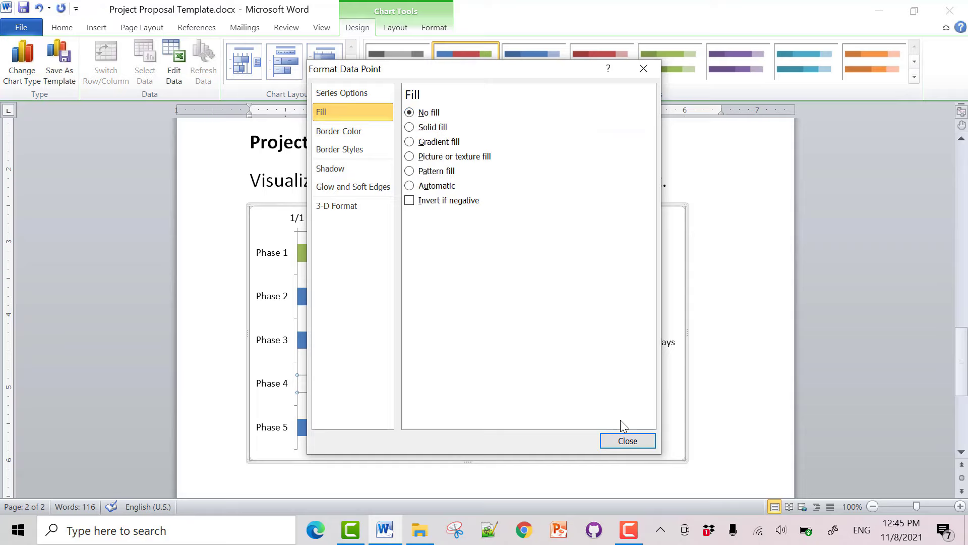
left_click(623, 441)
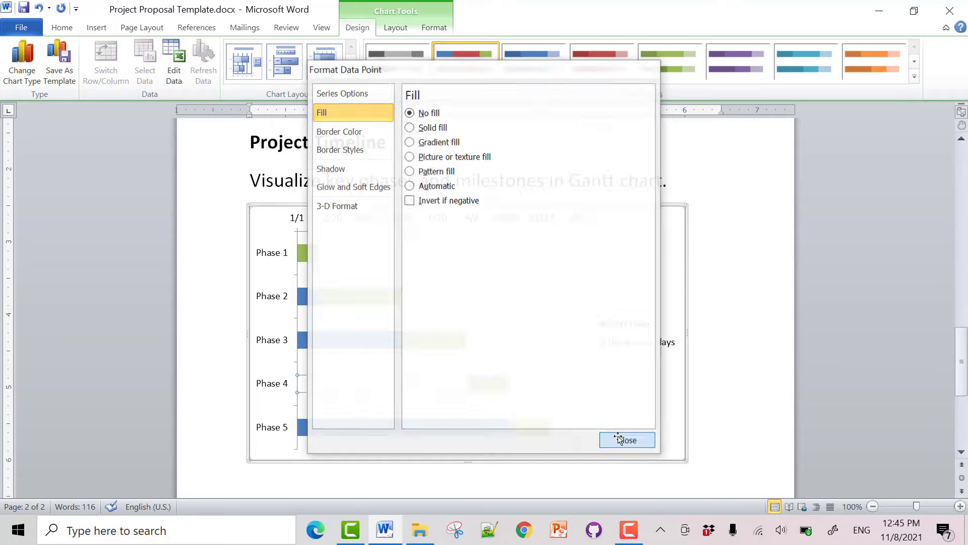
left_click(312, 301)
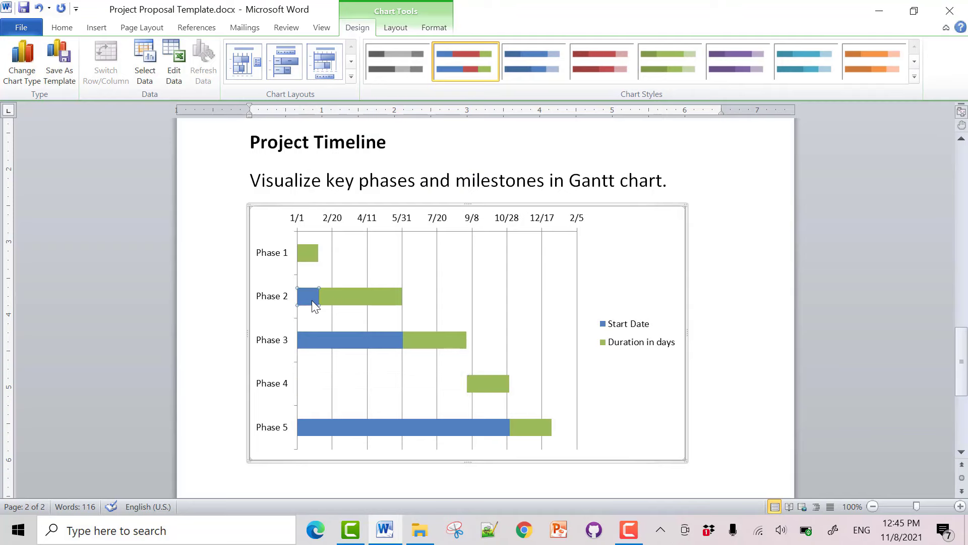
right_click(312, 301)
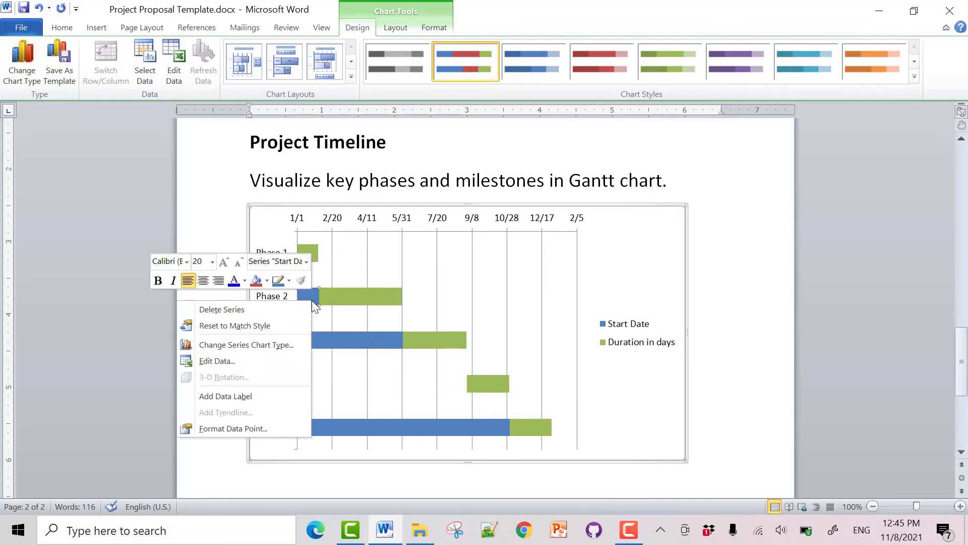
left_click(279, 426)
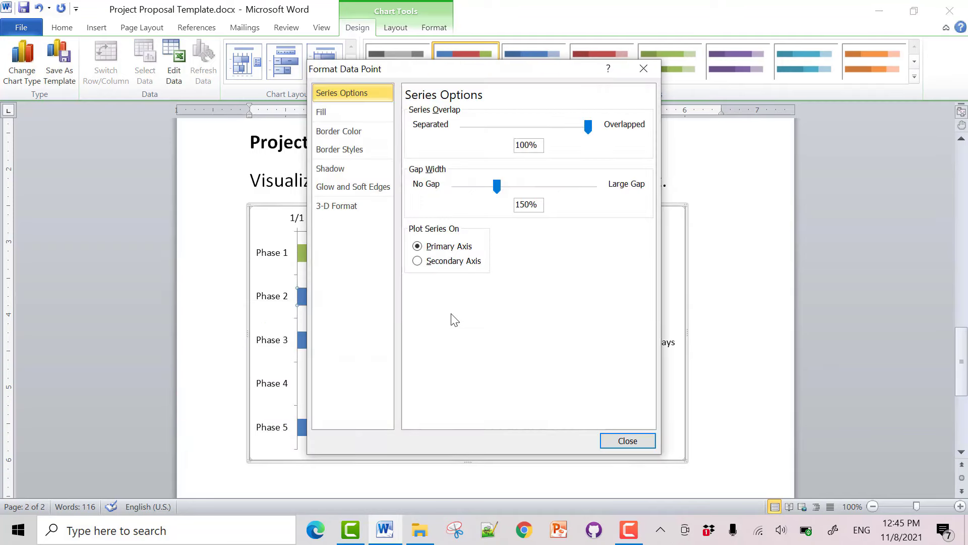
left_click(353, 115)
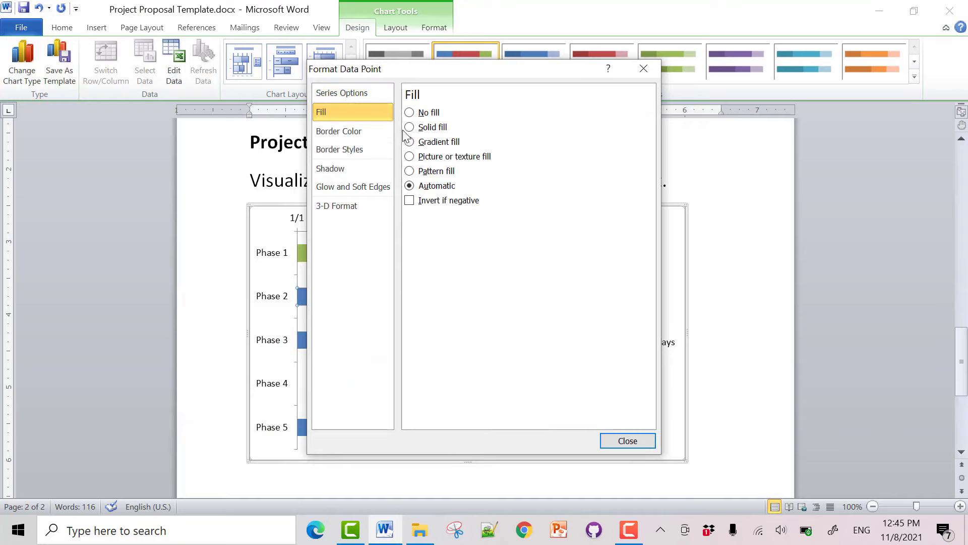
left_click(415, 116)
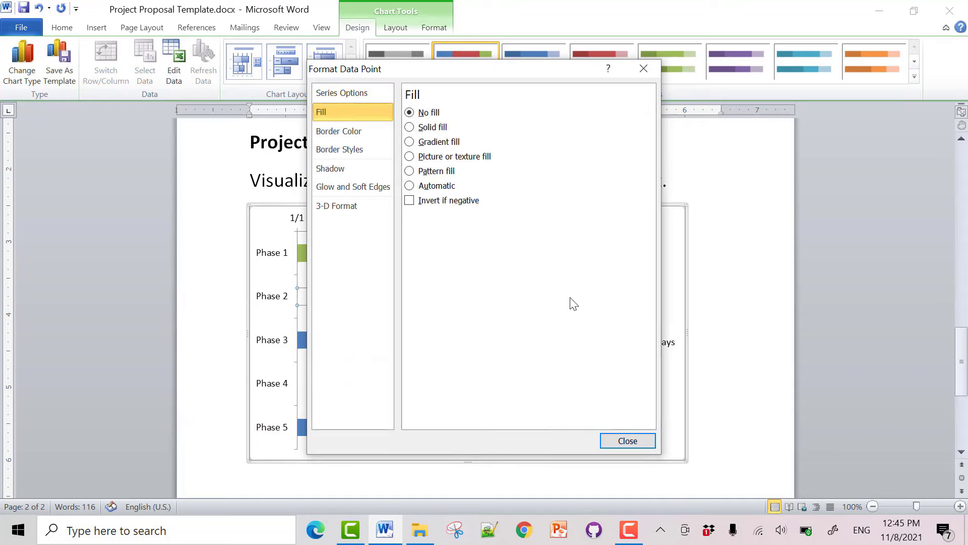
left_click(635, 443)
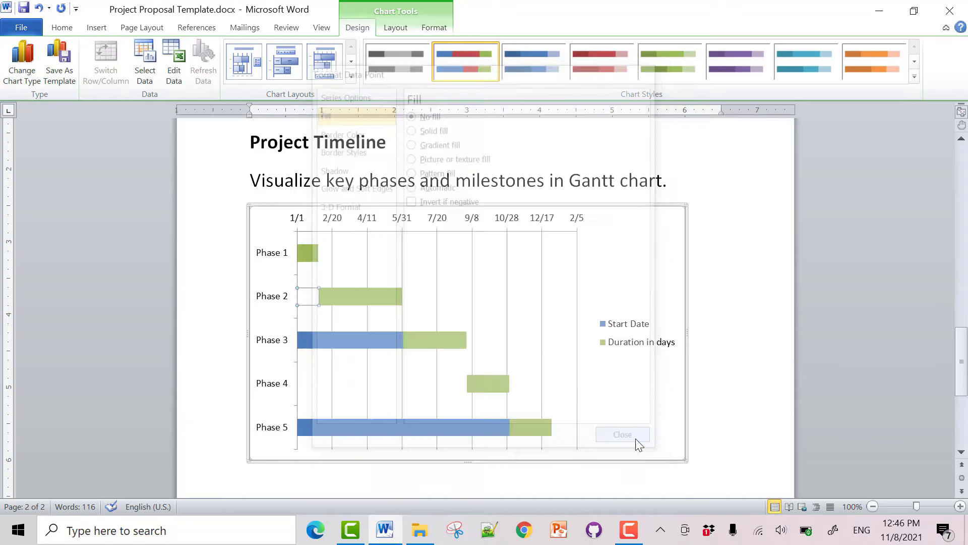
Step: Give the Phase 3 and Phase 5 blue Start Date bars no fill
right_click(376, 339)
left_click(322, 465)
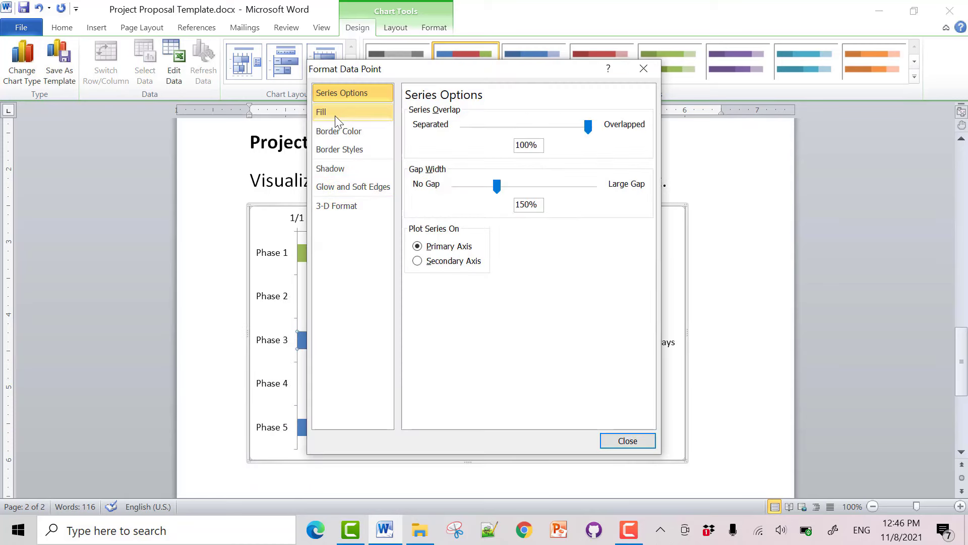
left_click(338, 113)
left_click(409, 112)
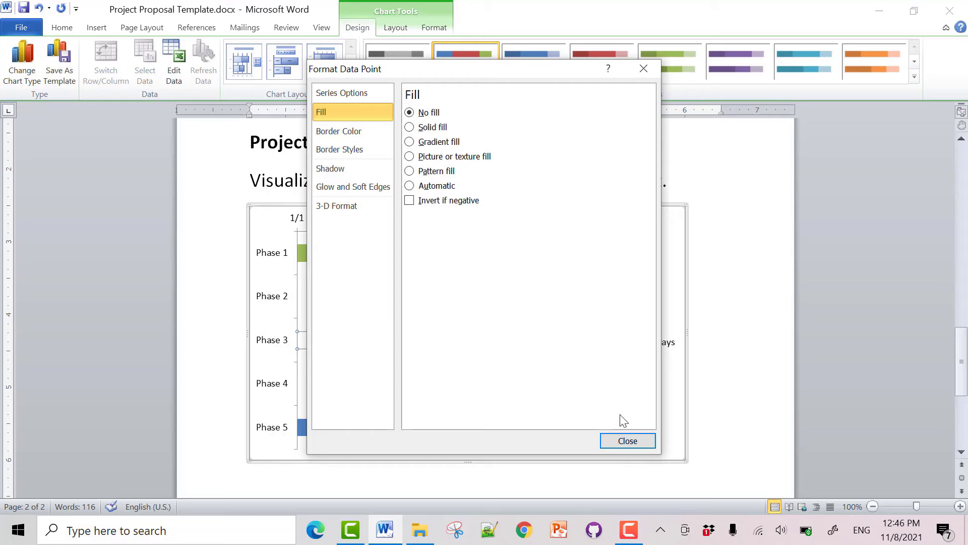
left_click(624, 440)
left_click(455, 427)
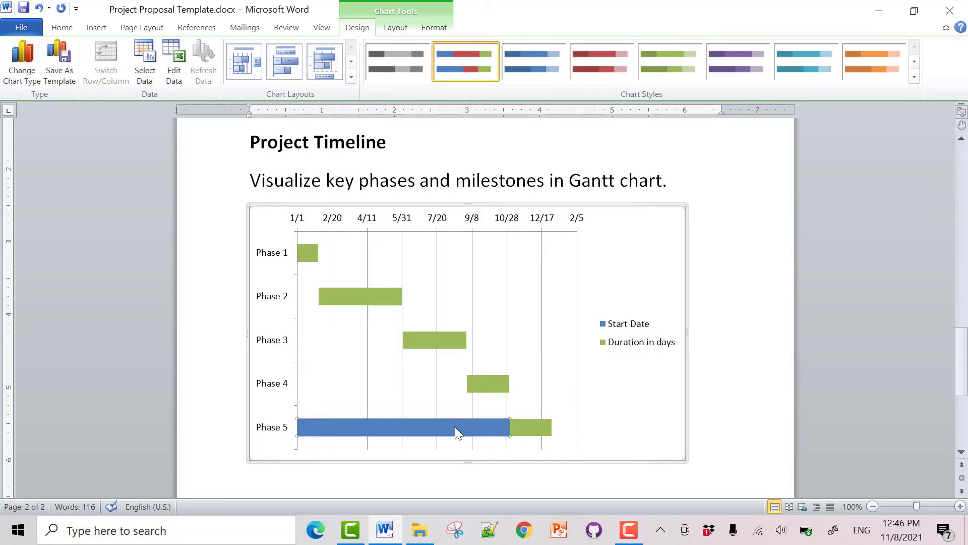
right_click(454, 427)
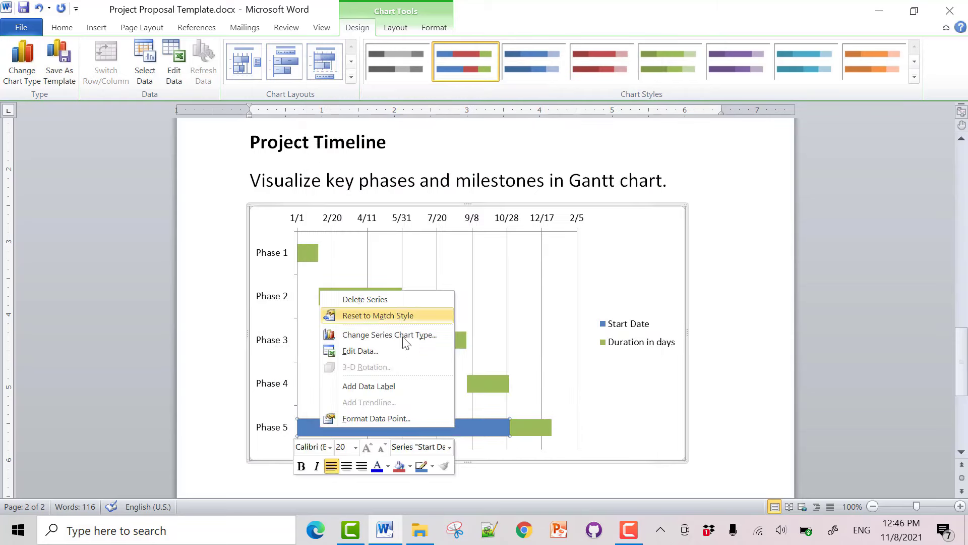
left_click(397, 418)
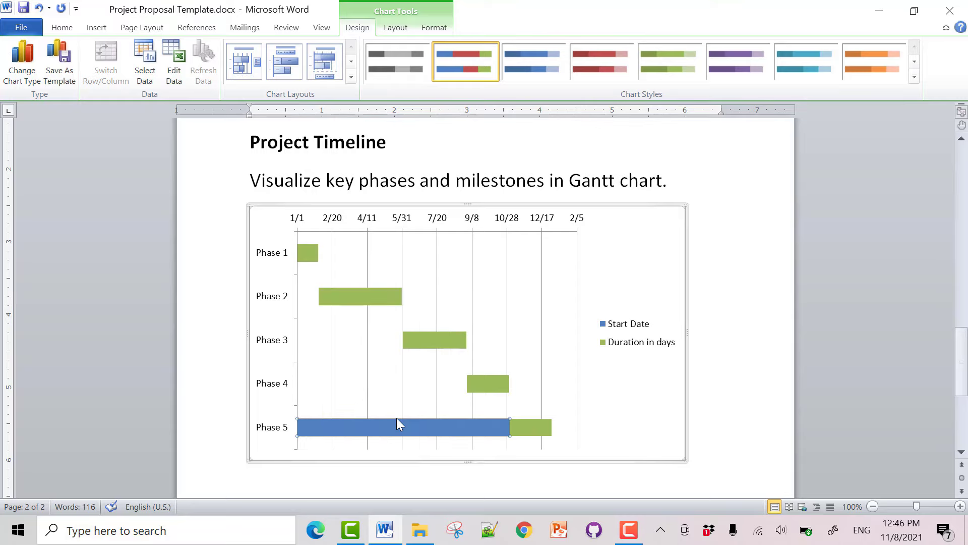
left_click(321, 112)
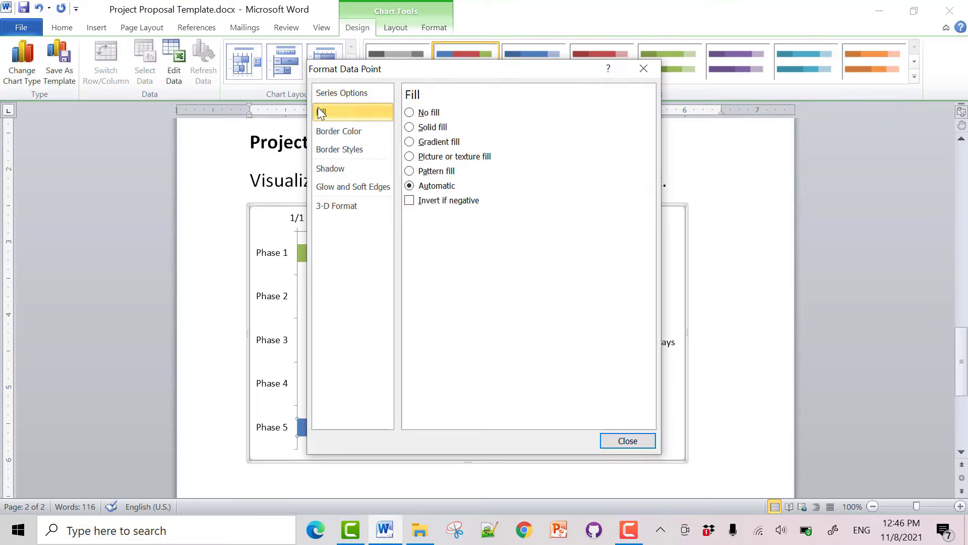
left_click(625, 440)
left_click(494, 327)
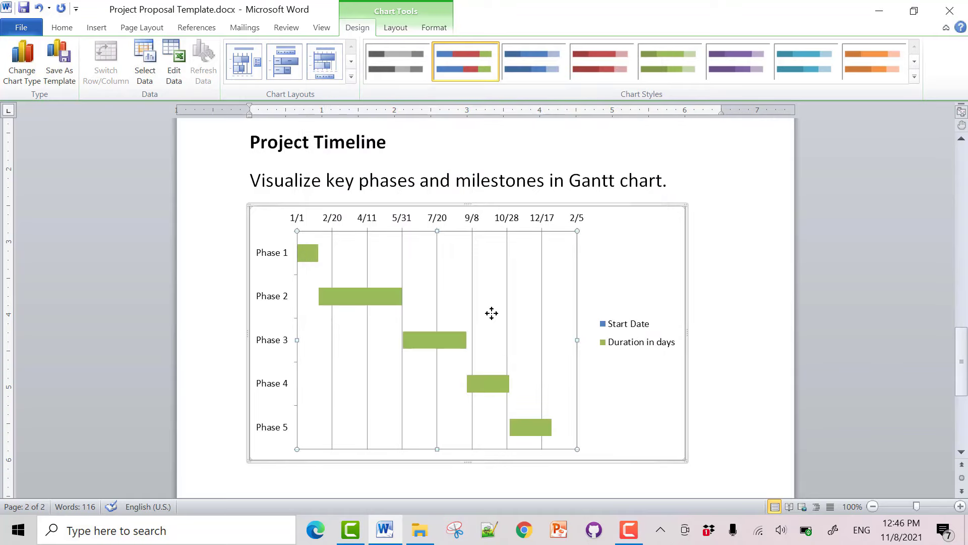
Step: Set the Start Date legend entry's marker to no fill
left_click(602, 325)
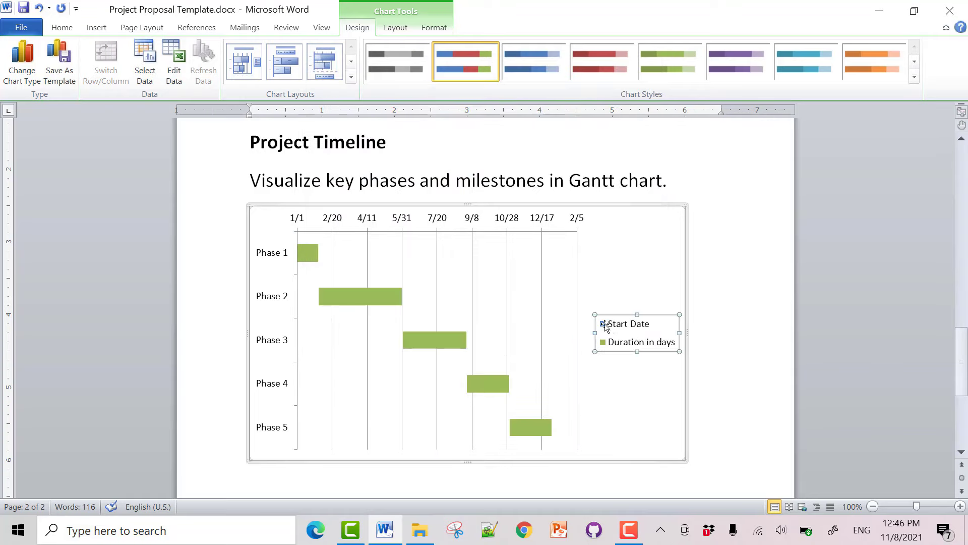
double_click(604, 323)
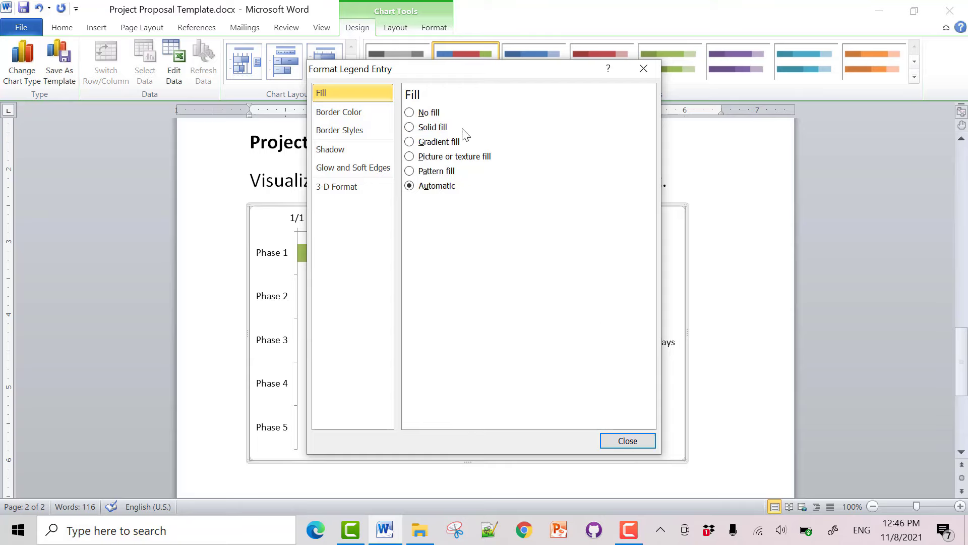
left_click(429, 112)
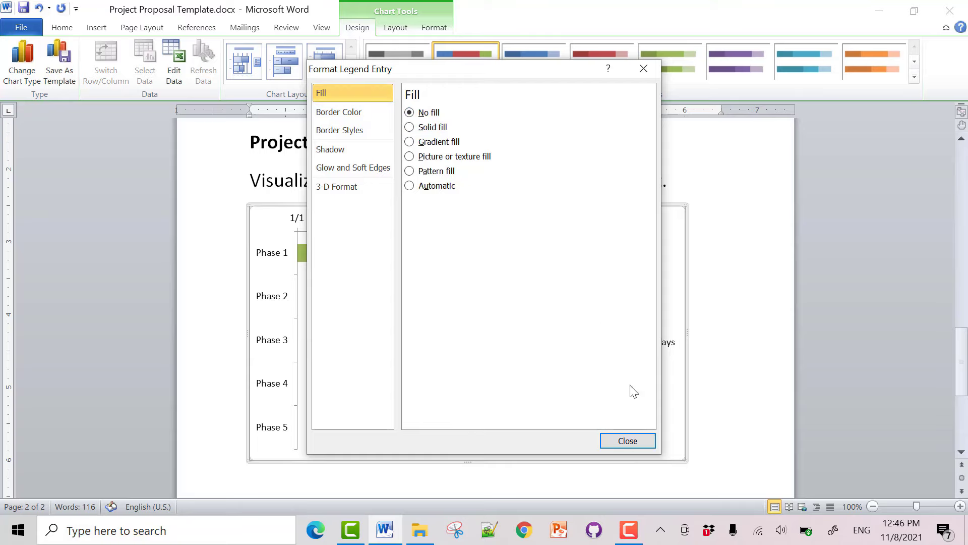
left_click(627, 441)
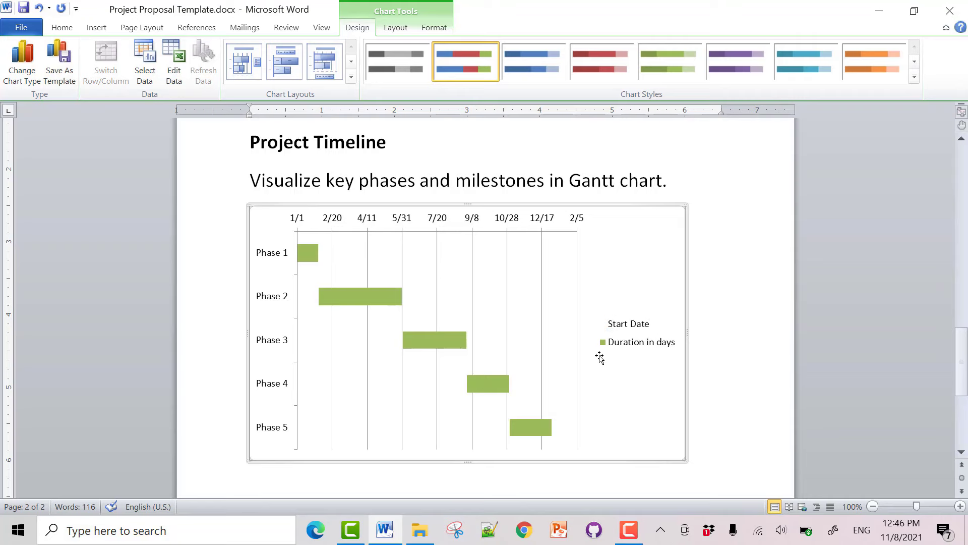
left_click(731, 353)
Step: Move the chart legend to the bottom position
left_click_drag(961, 362, 963, 383)
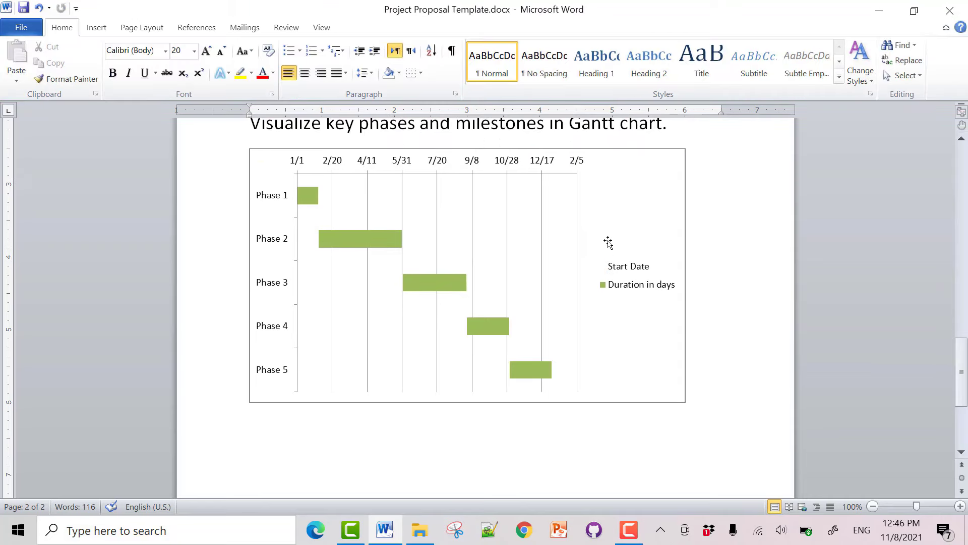
left_click(628, 267)
right_click(629, 269)
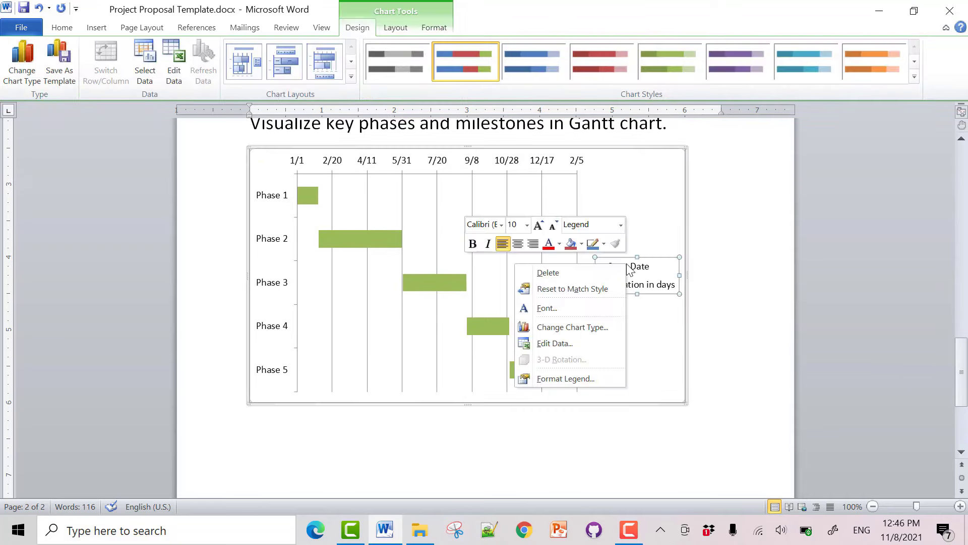
left_click(578, 378)
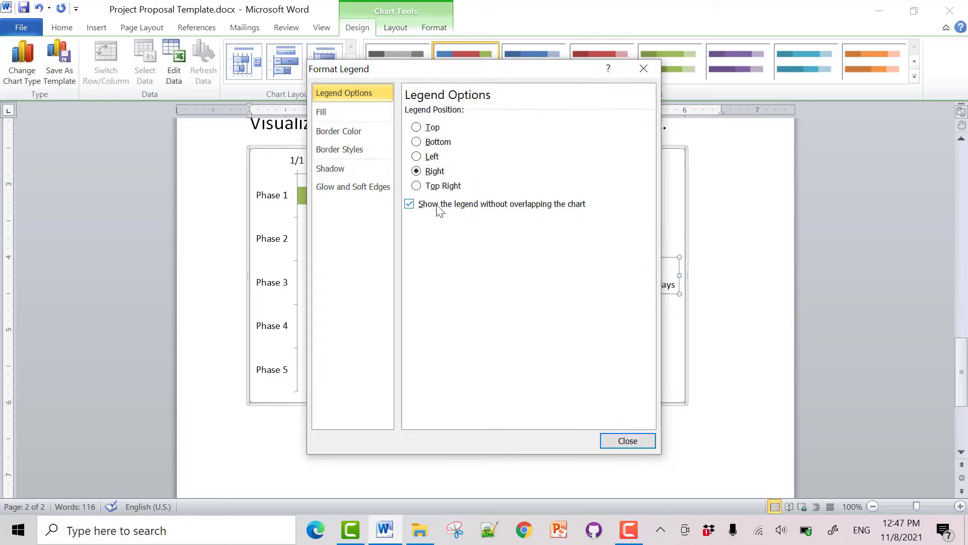
left_click(430, 143)
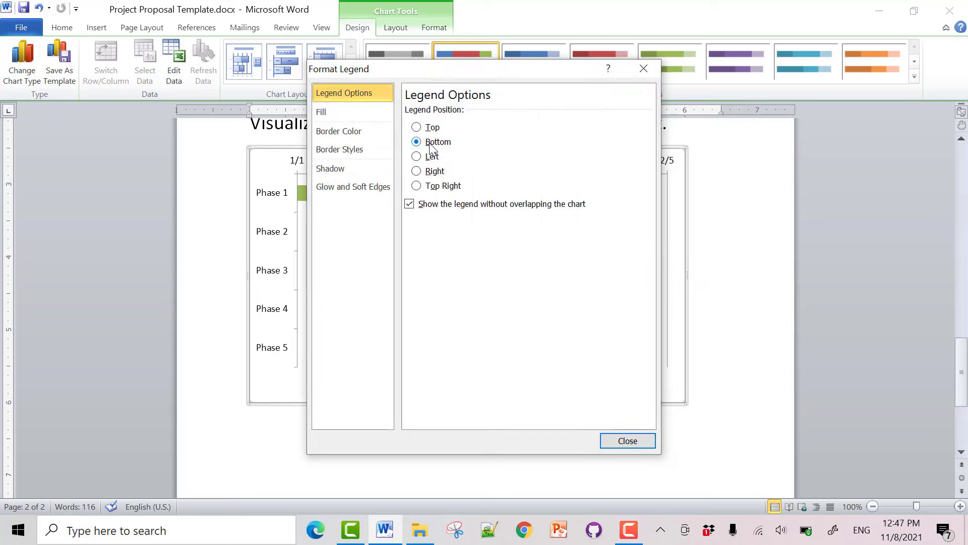
left_click(625, 441)
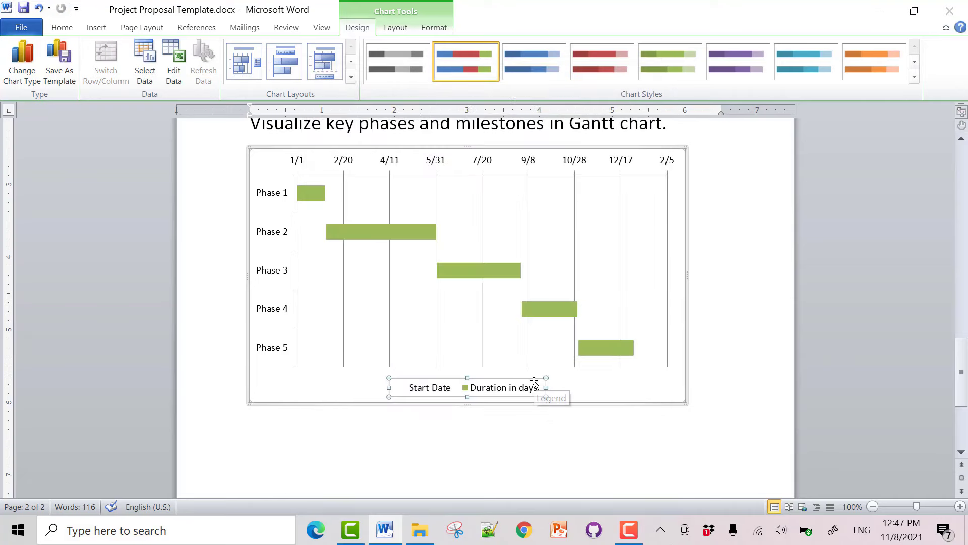
left_click(600, 389)
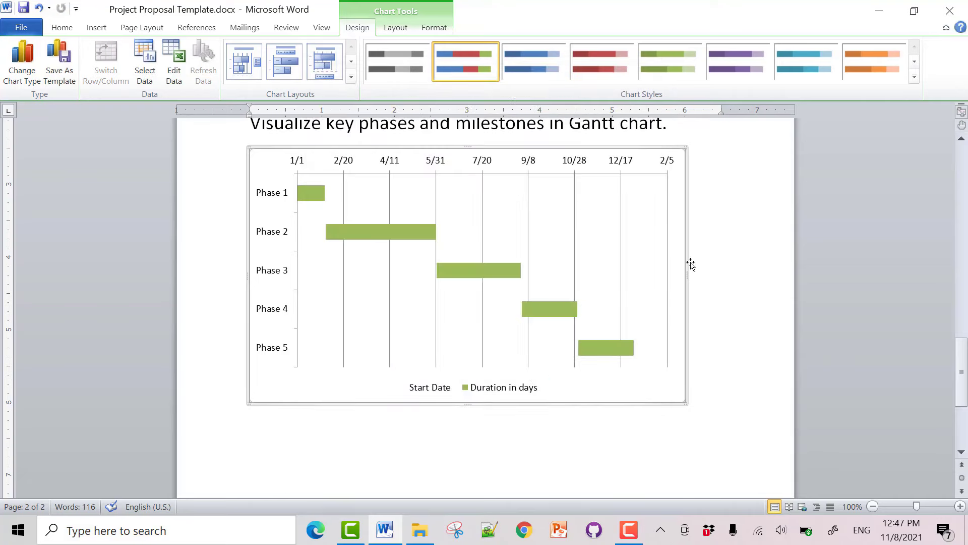
left_click_drag(964, 396, 964, 387)
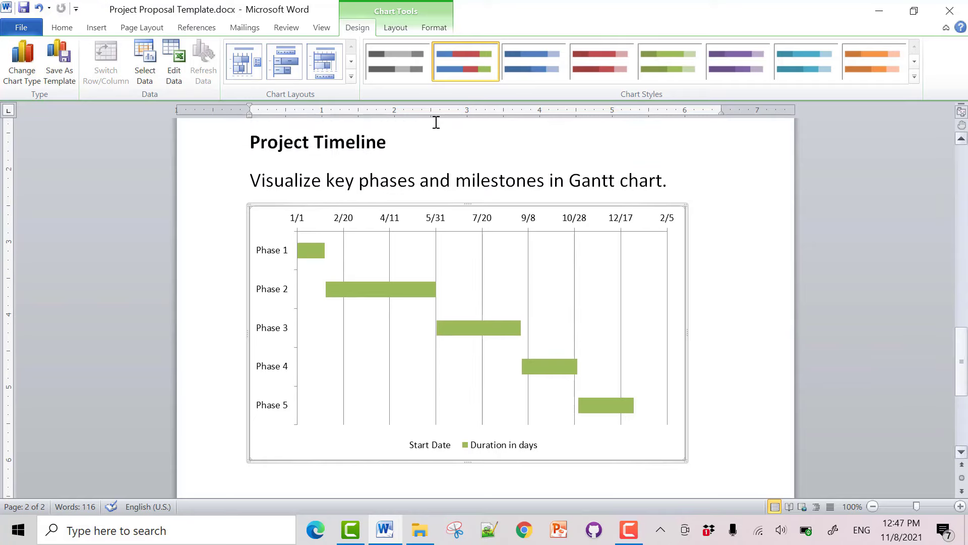